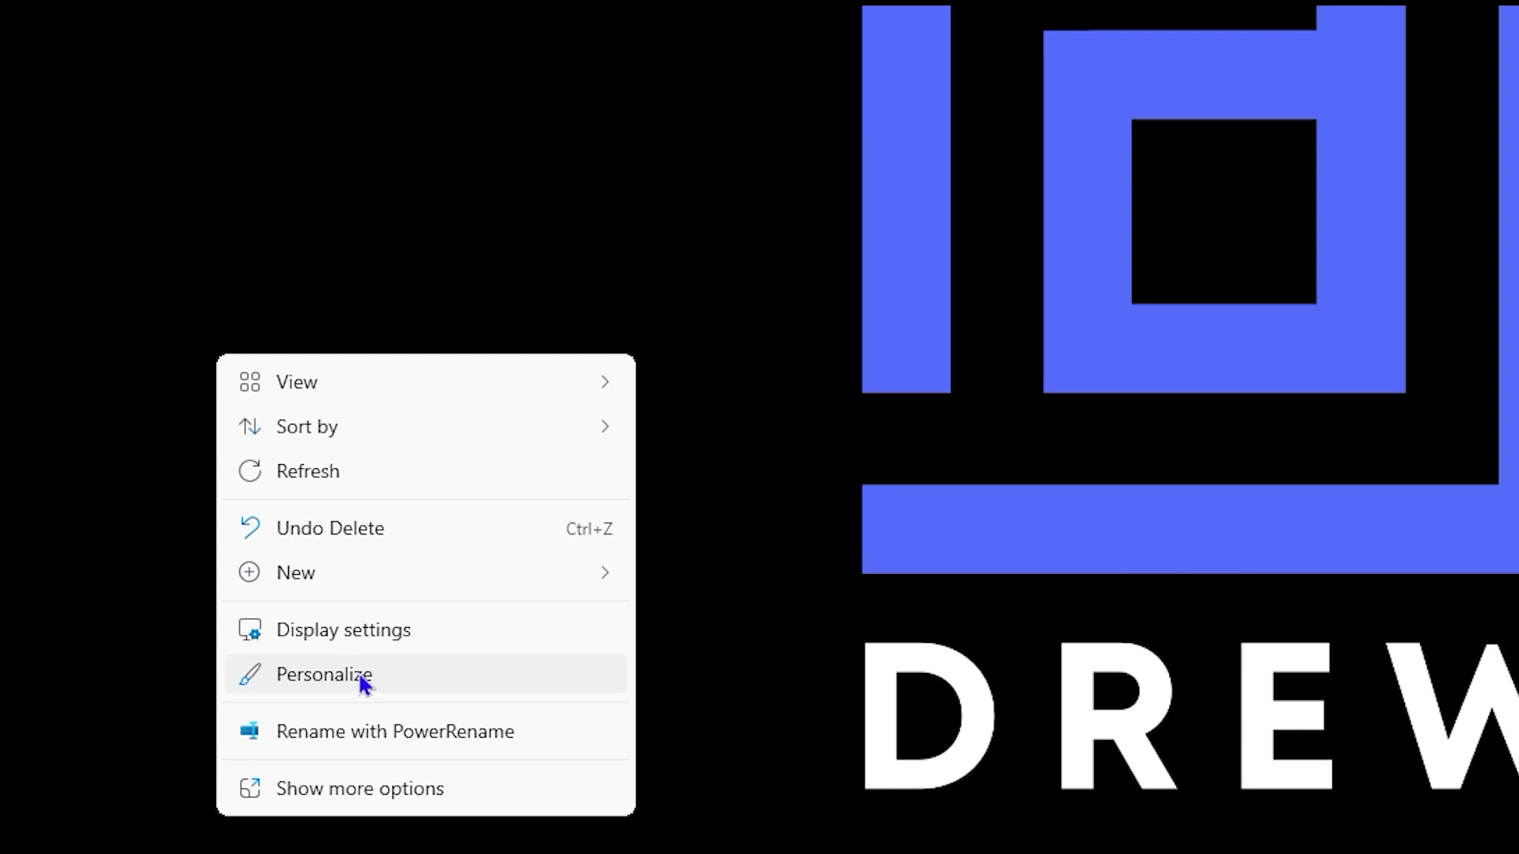
- Go to Personalization > Themes and scroll down to the Desktop icon settings link
click(354, 791)
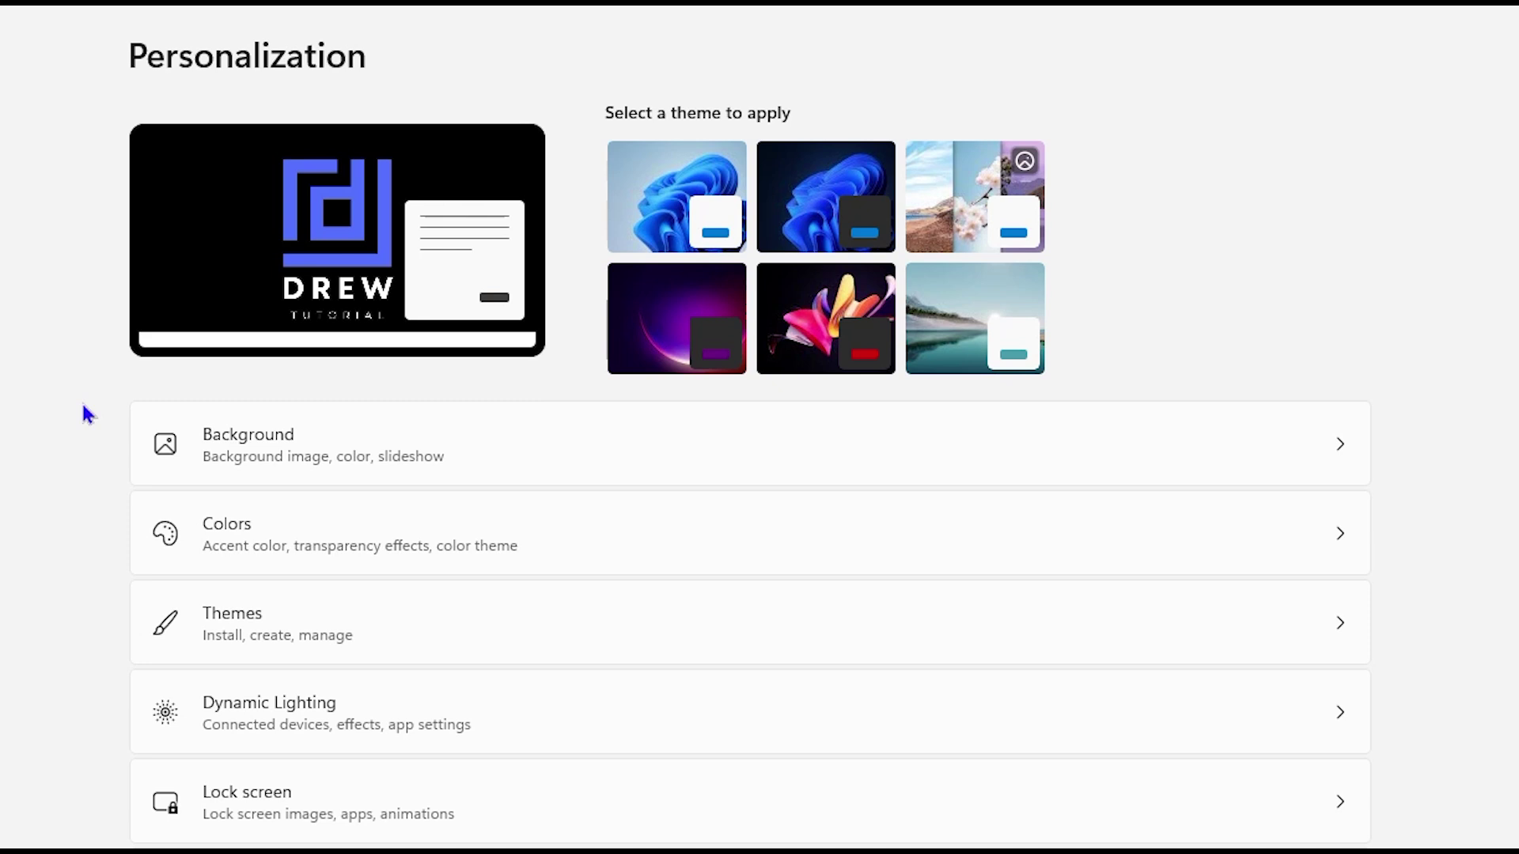
click(338, 619)
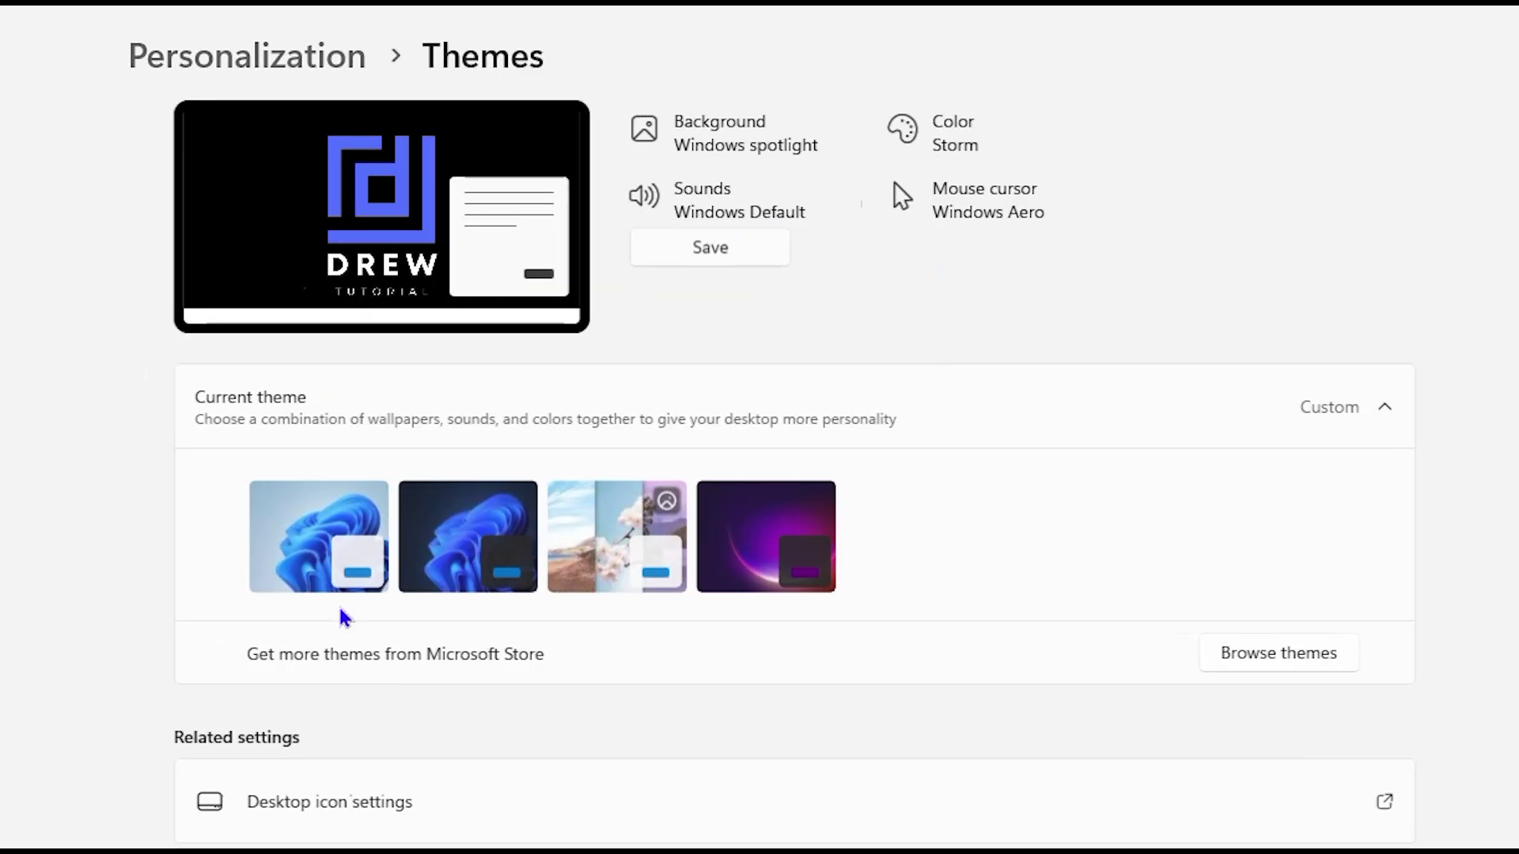
scroll(234, 802, down, 3)
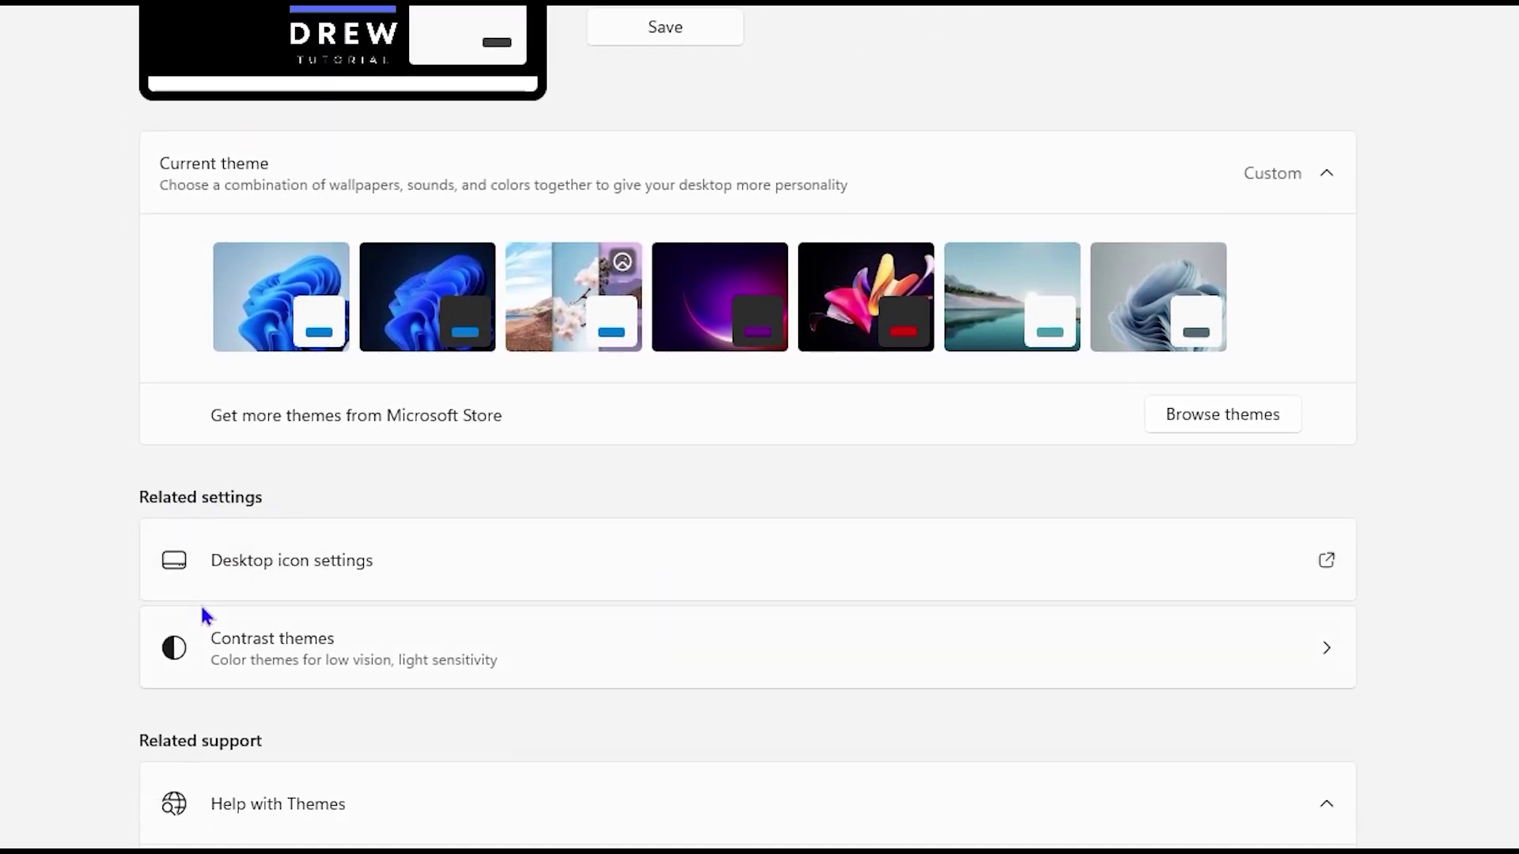
- In Desktop icon settings, select This PC and browse its built-in Change Icon list
click(362, 564)
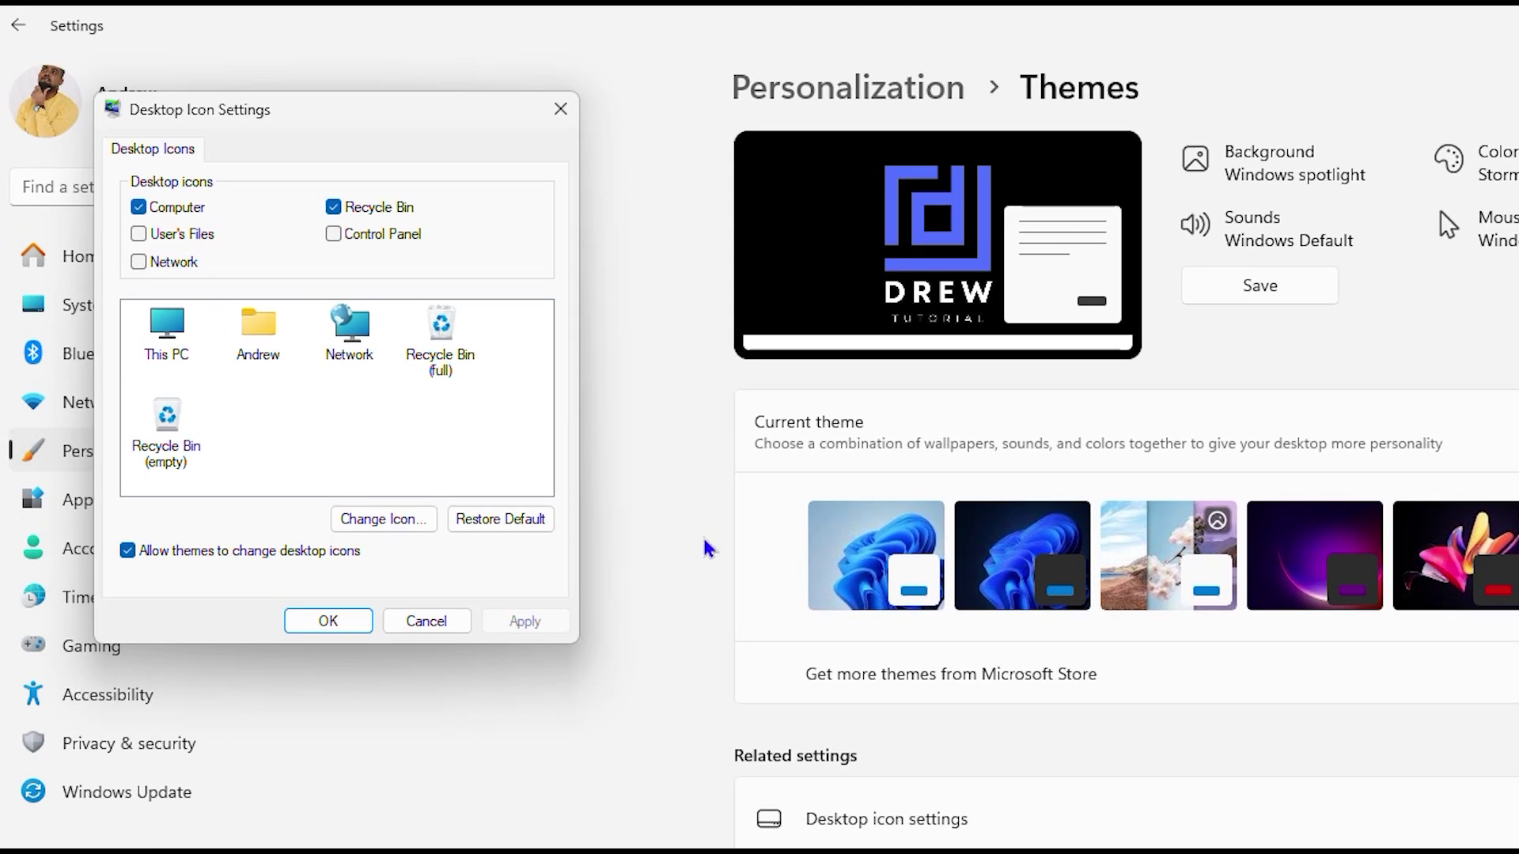
click(168, 348)
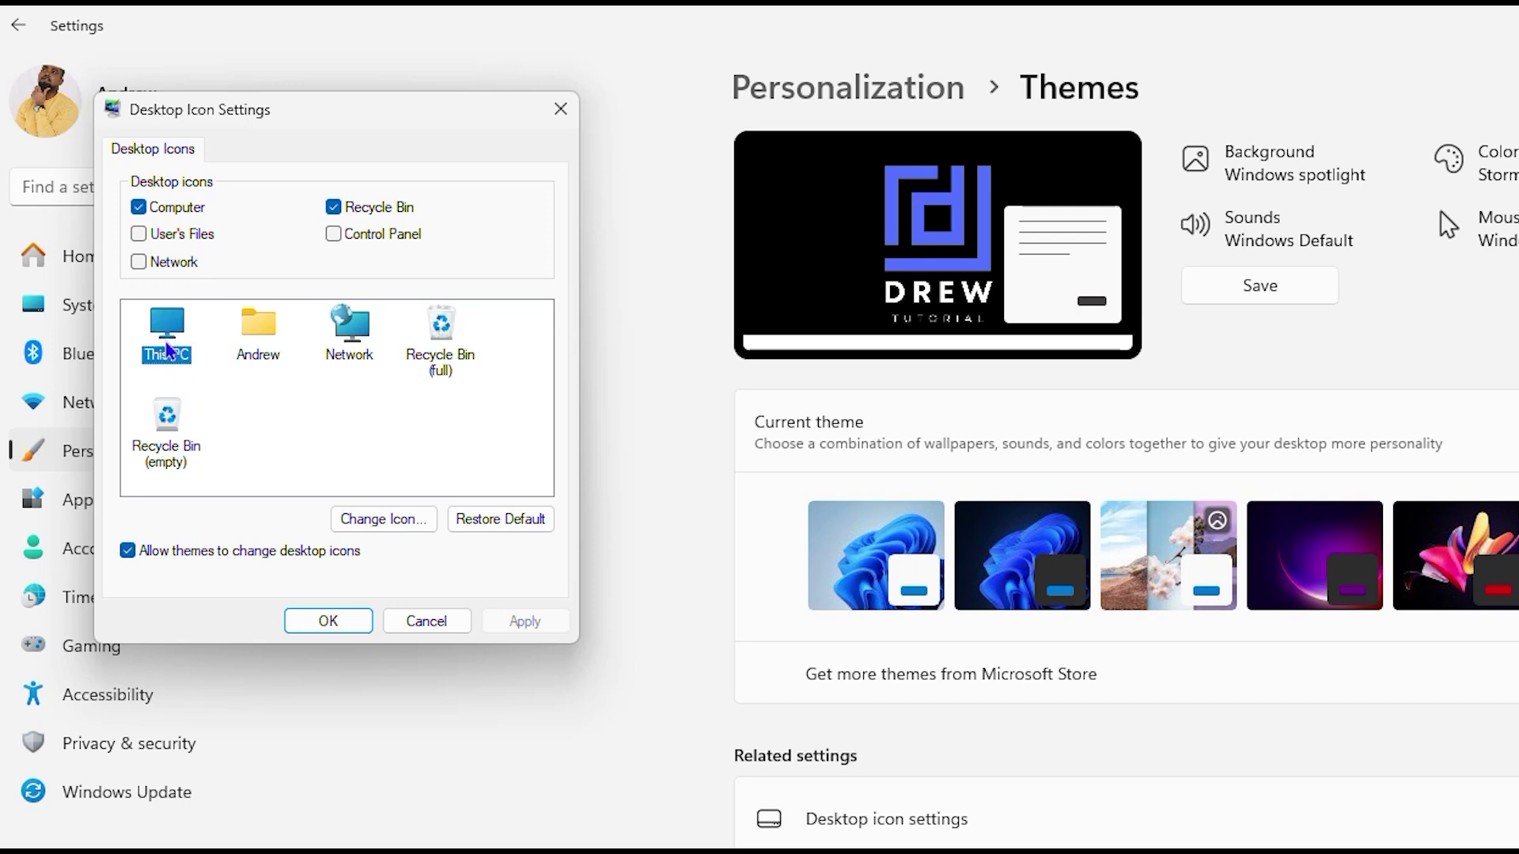
click(383, 520)
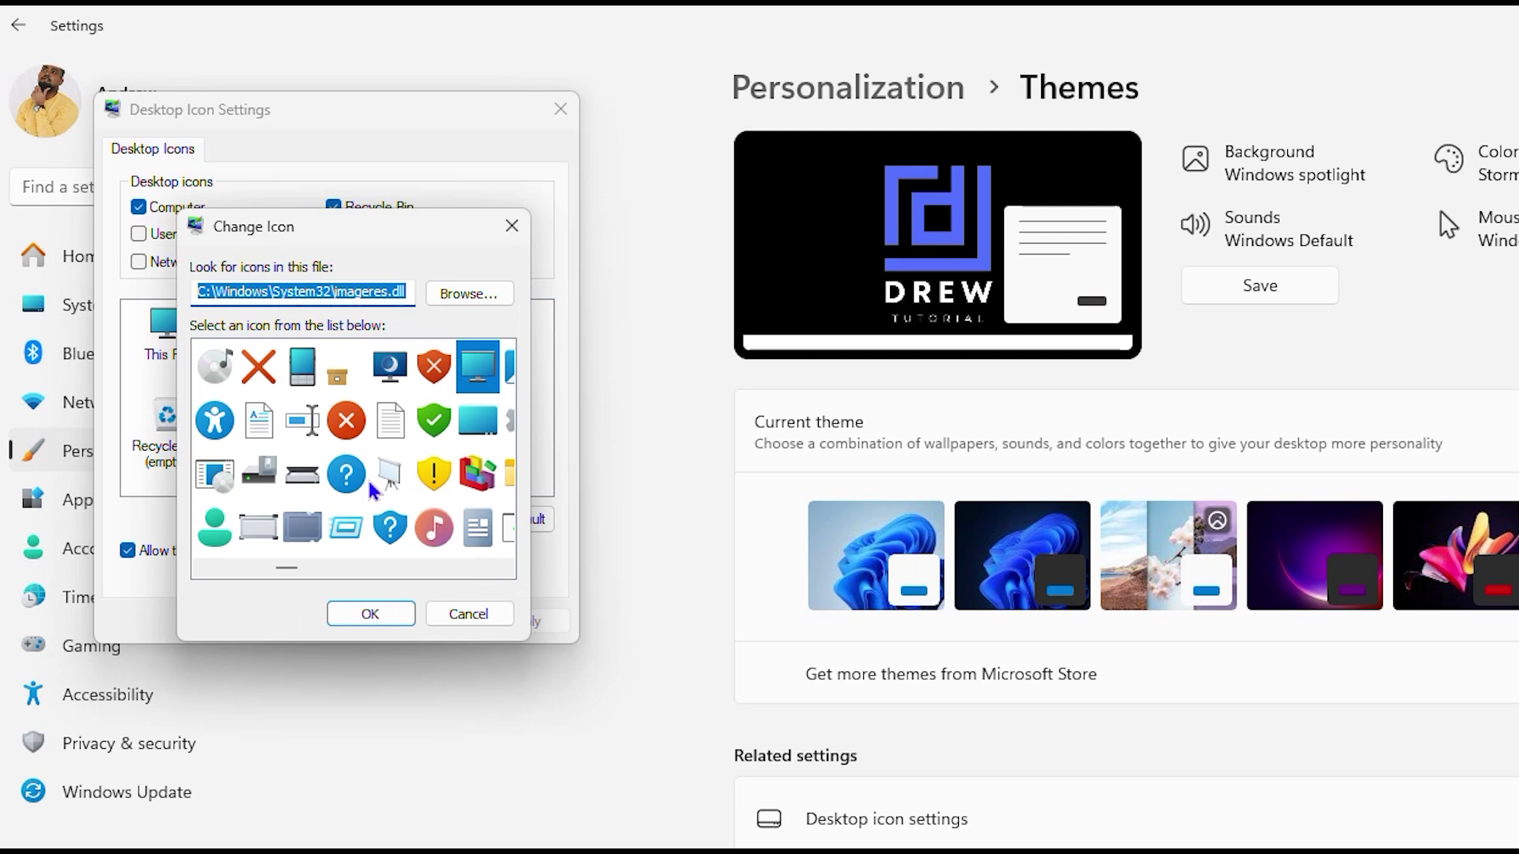
scroll(441, 490, down, 10)
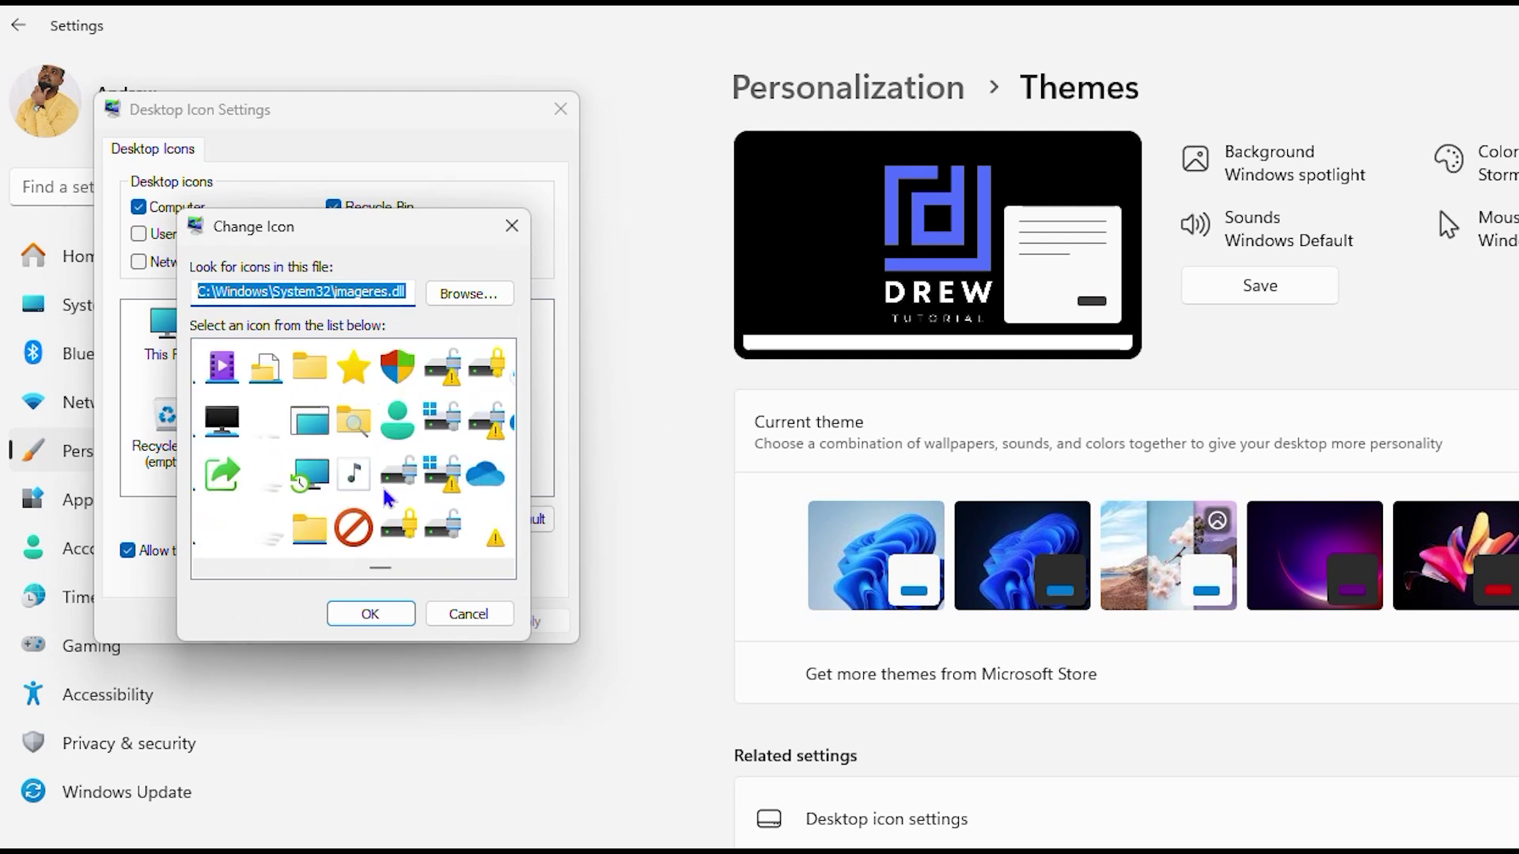
scroll(388, 497, down, 3)
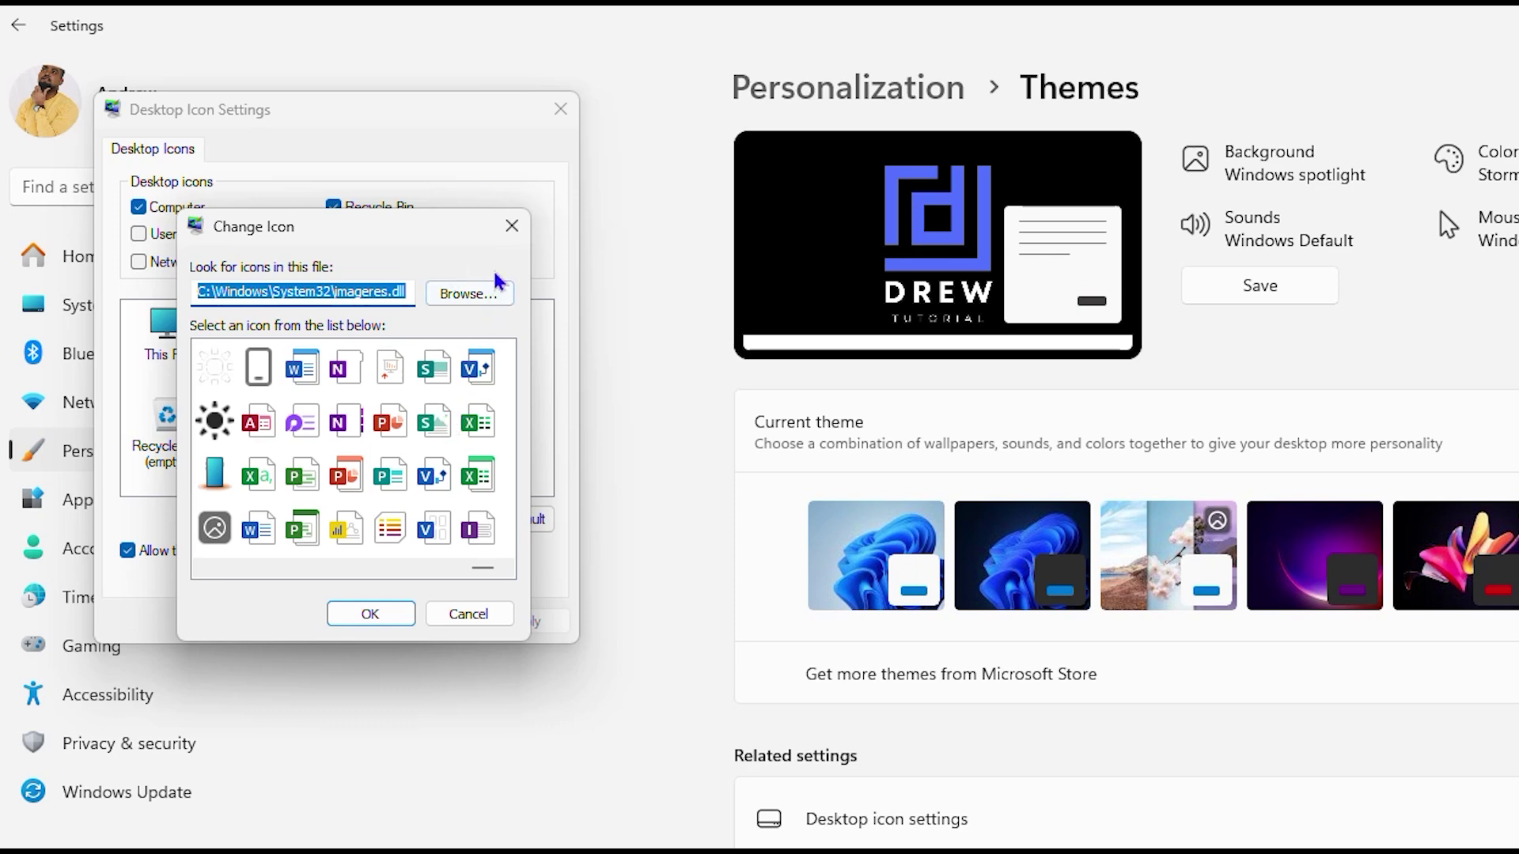
- Close both icon dialogs without changes and minimize Settings to show the desktop
click(511, 229)
click(558, 111)
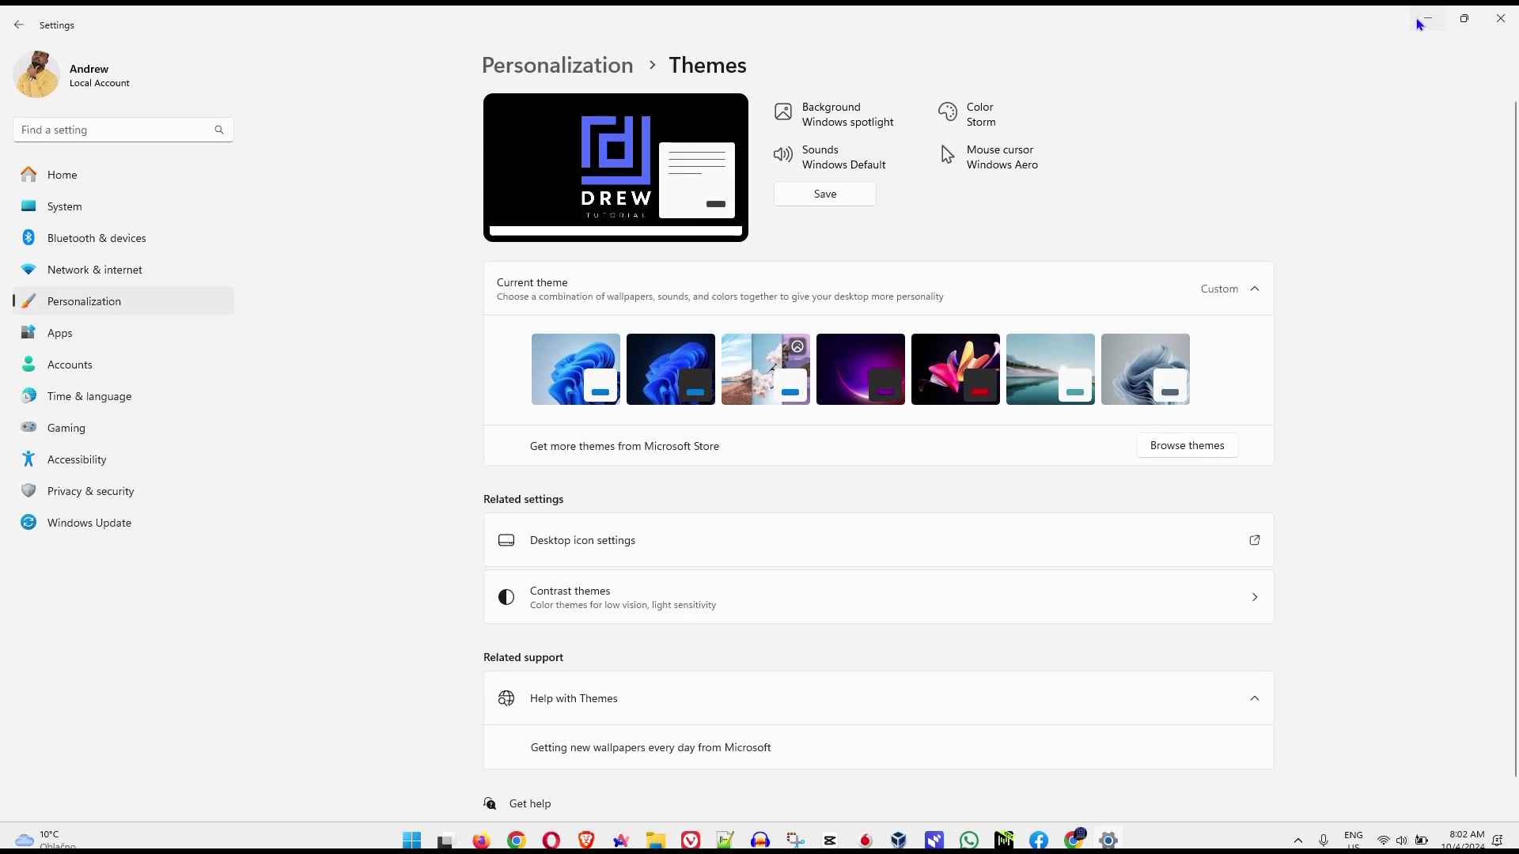
click(1421, 24)
- Switch to Chrome's new tab and load icon-icons.com using the address autocomplete
mouse_move(1105, 838)
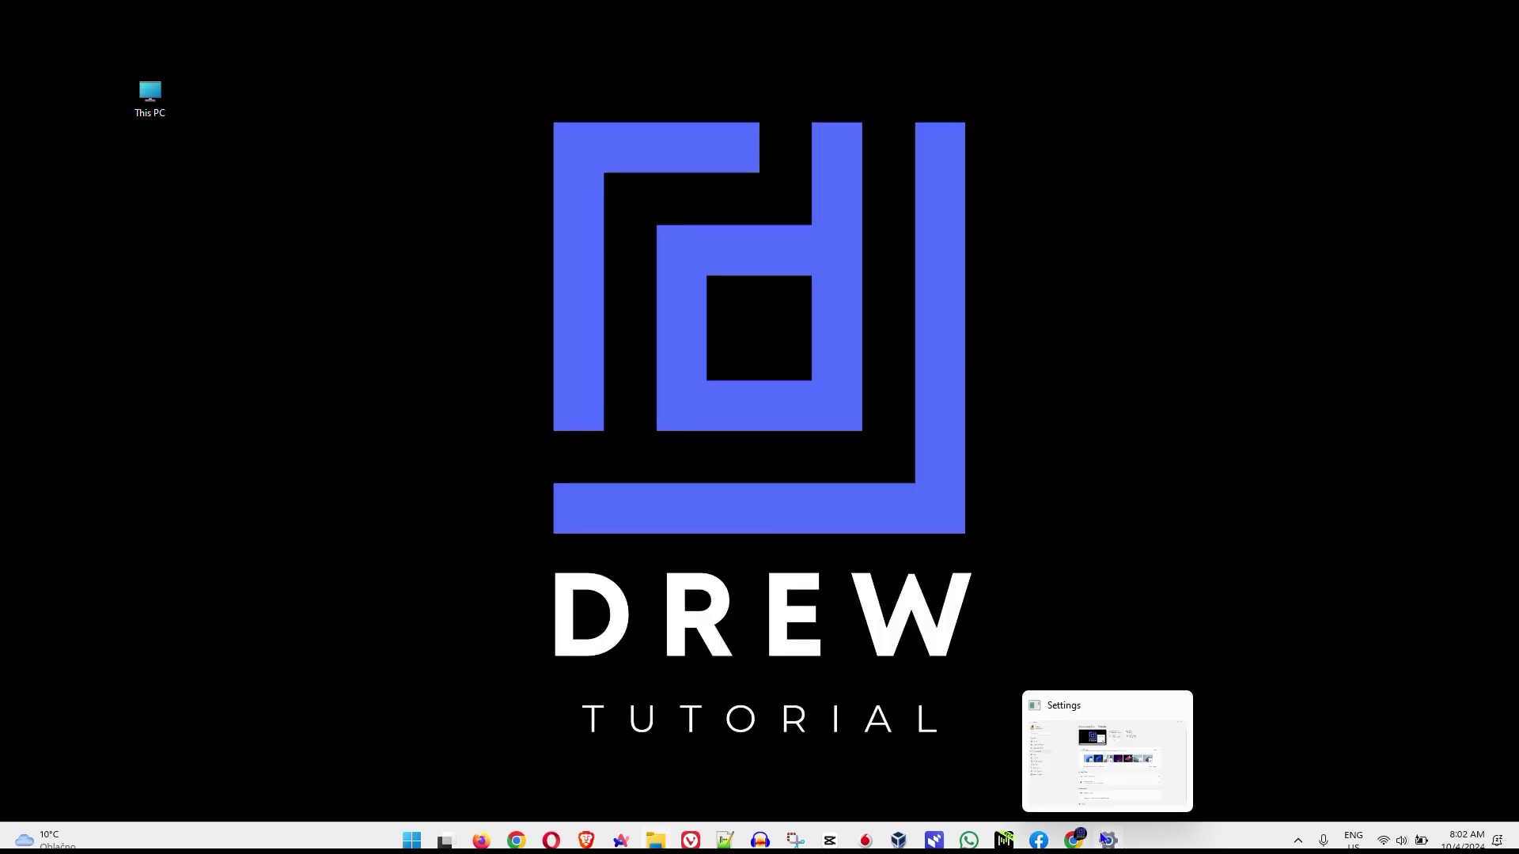
click(1155, 760)
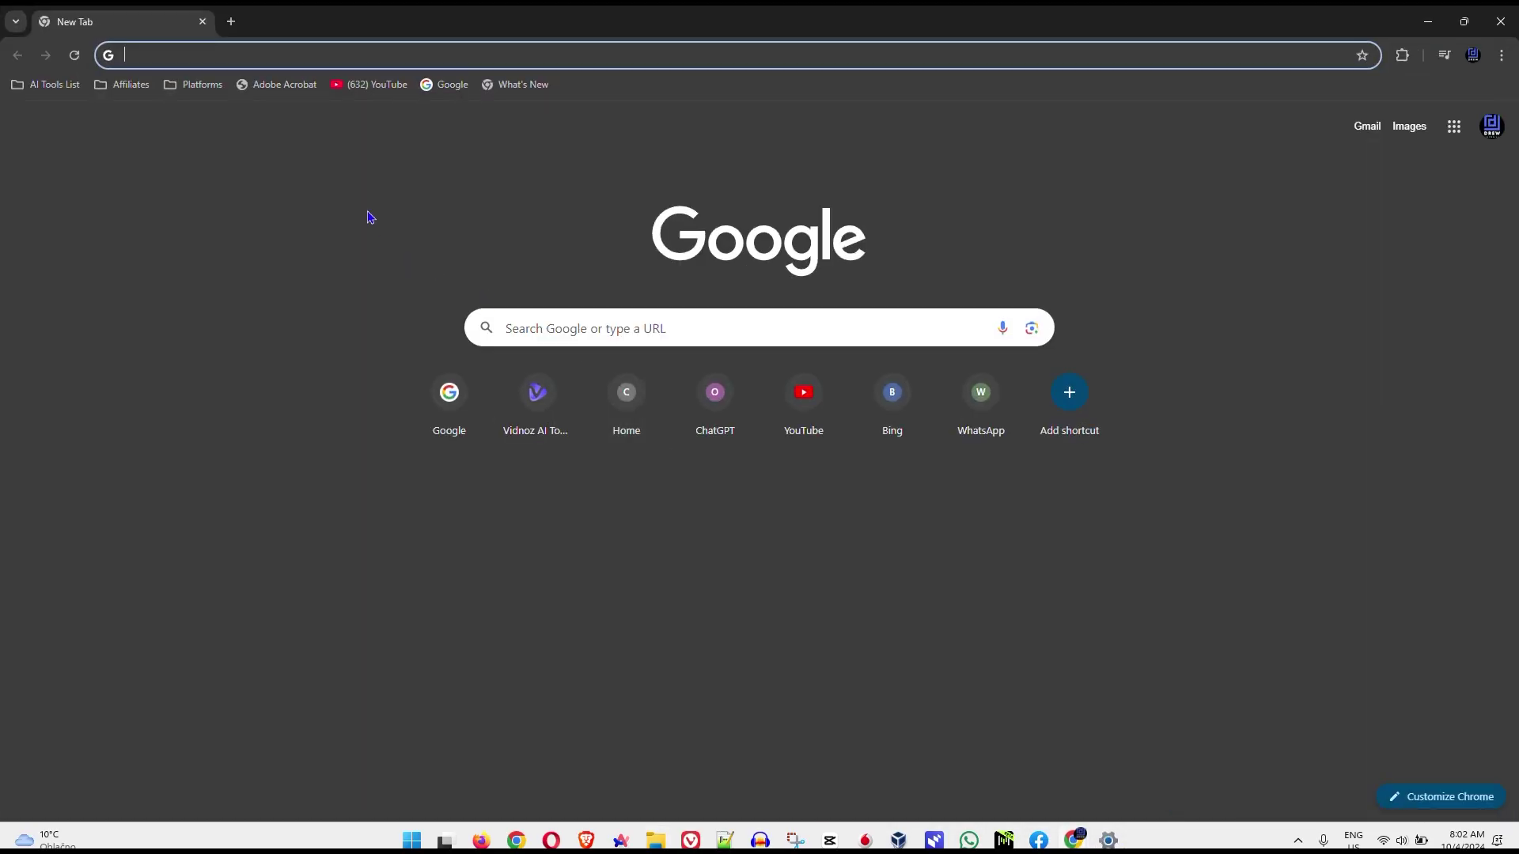
text(icon-icons.com)
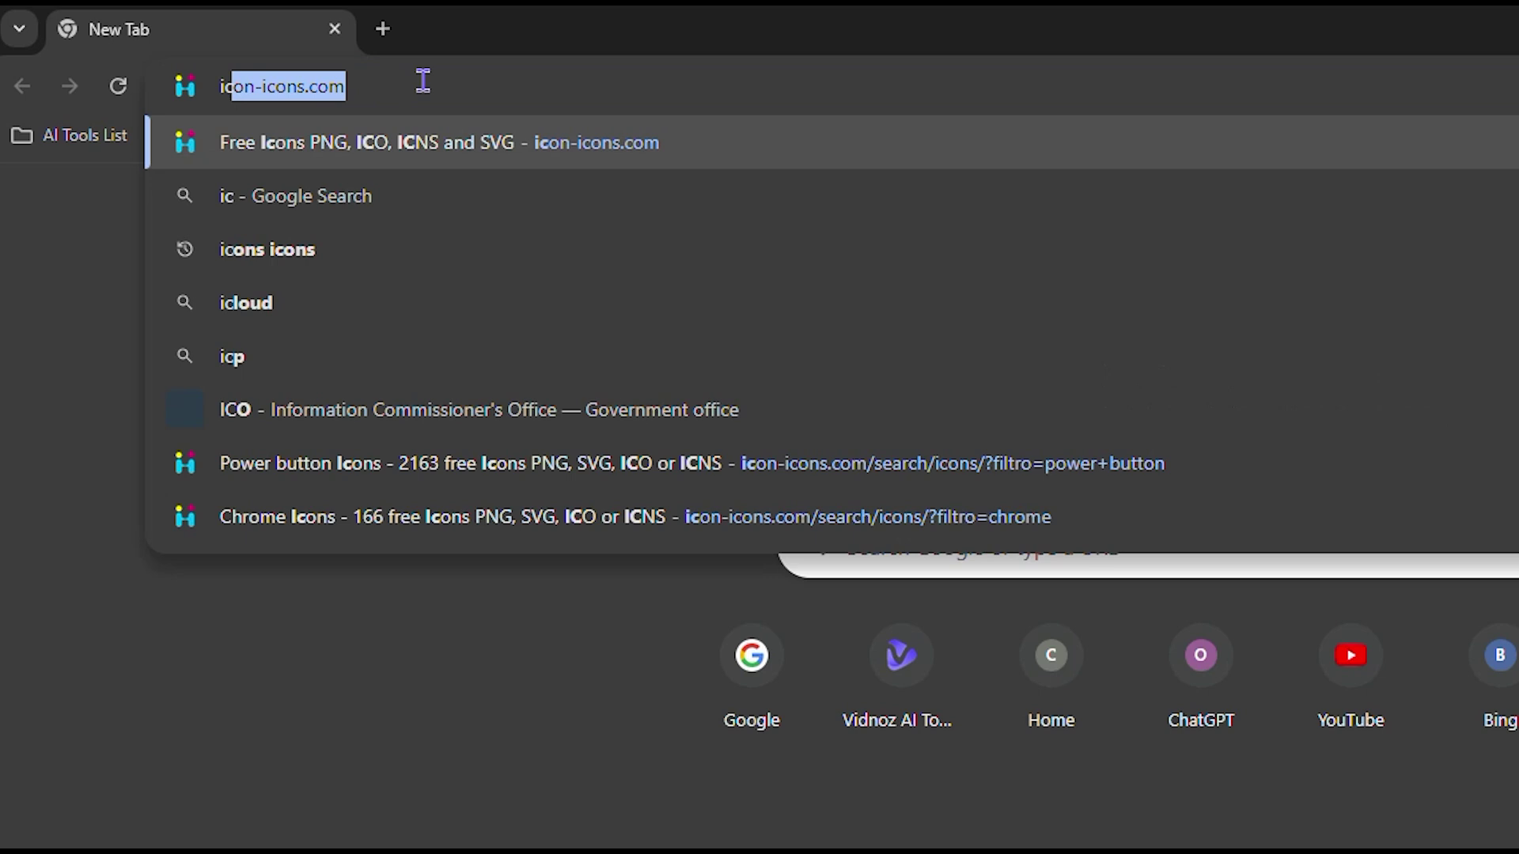
key(Right)
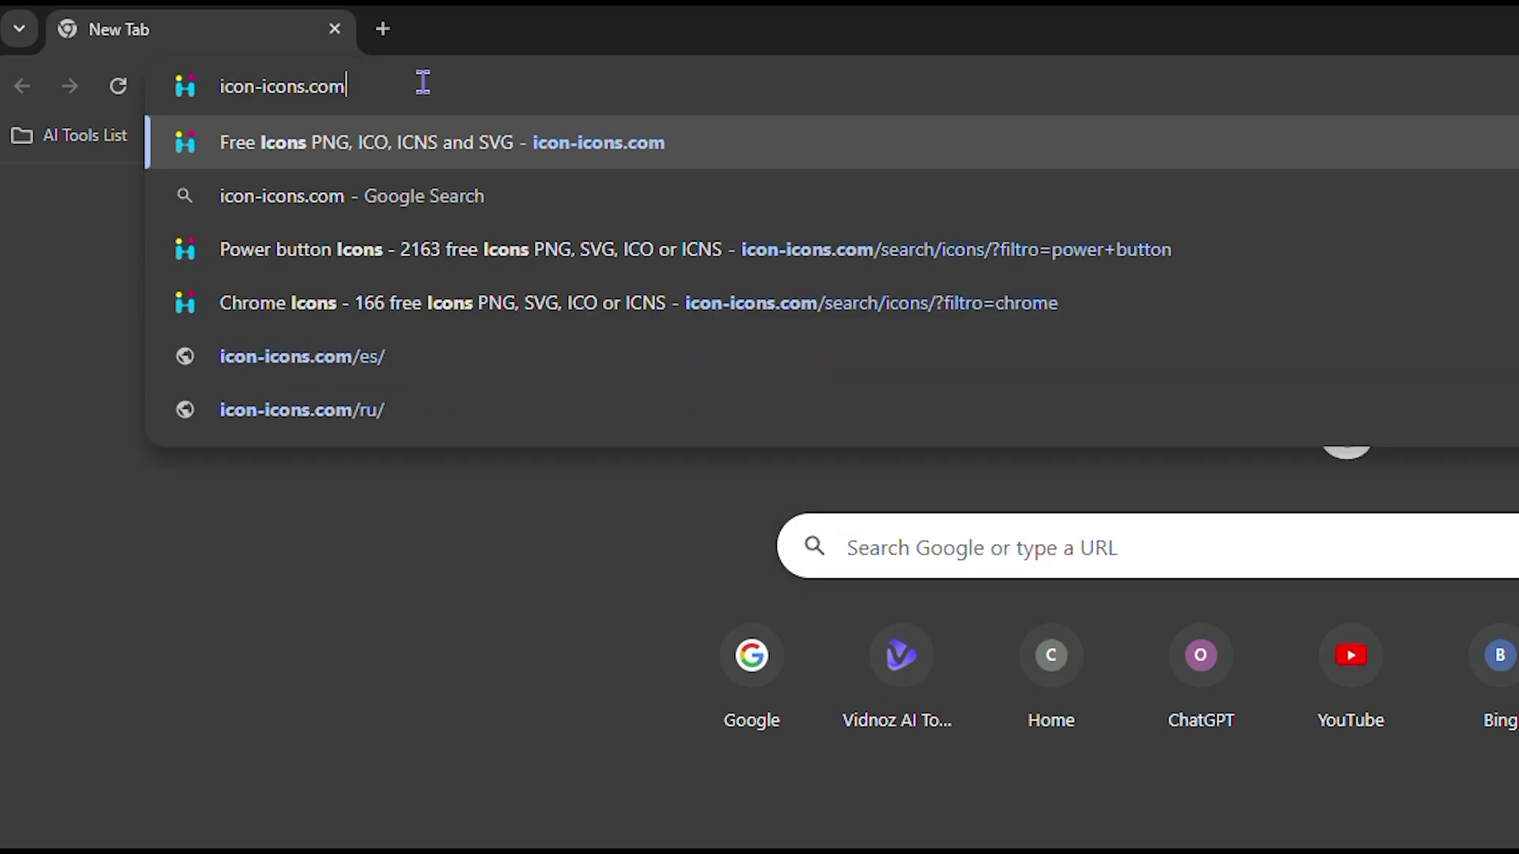
key(Return)
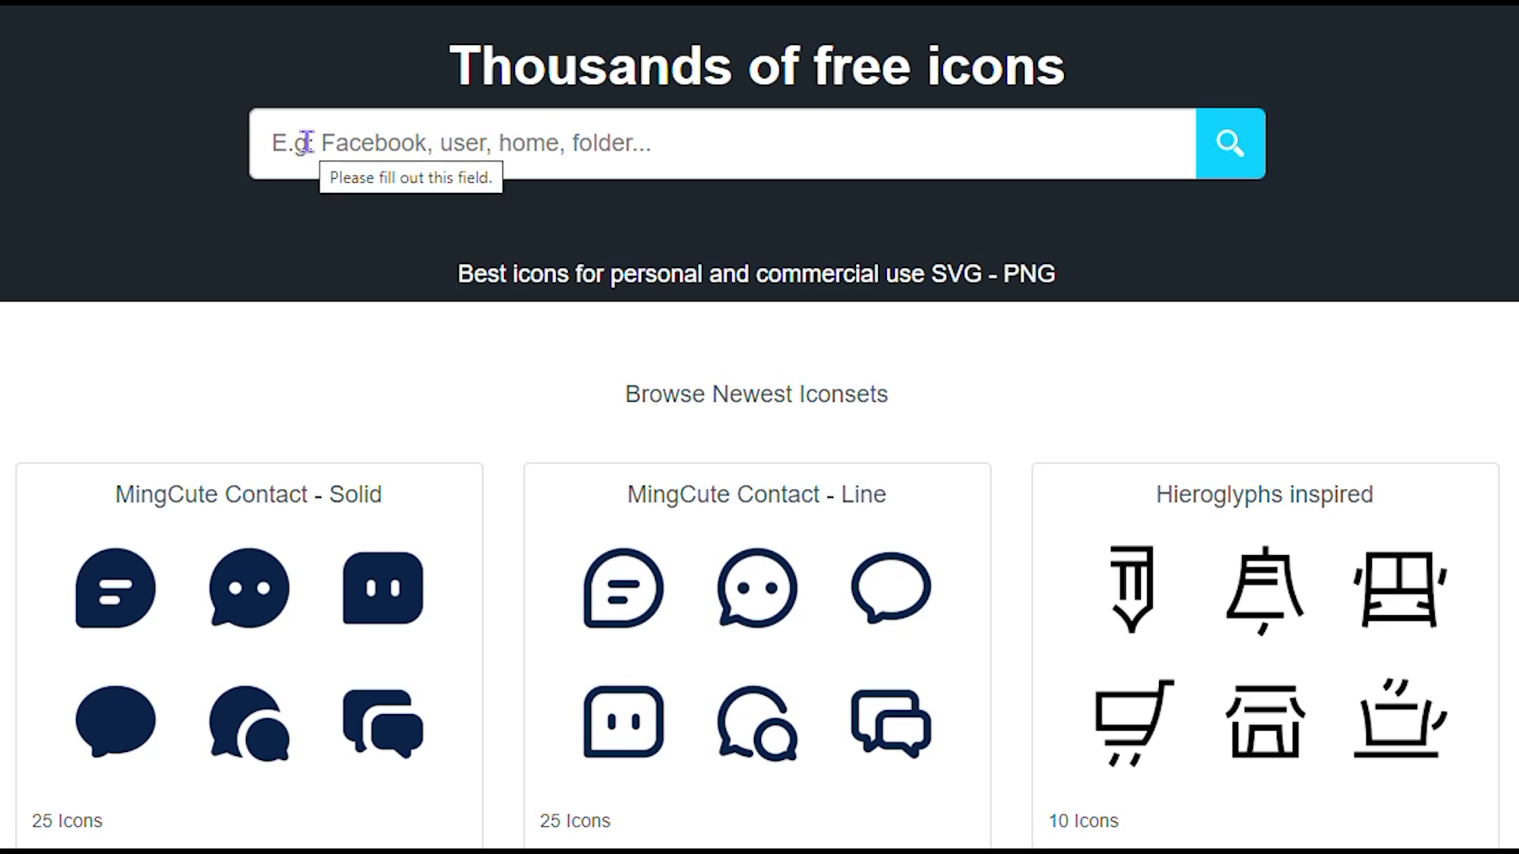
- Search icon-icons.com for 'compute' to list computer icons
click(306, 142)
text(computer)
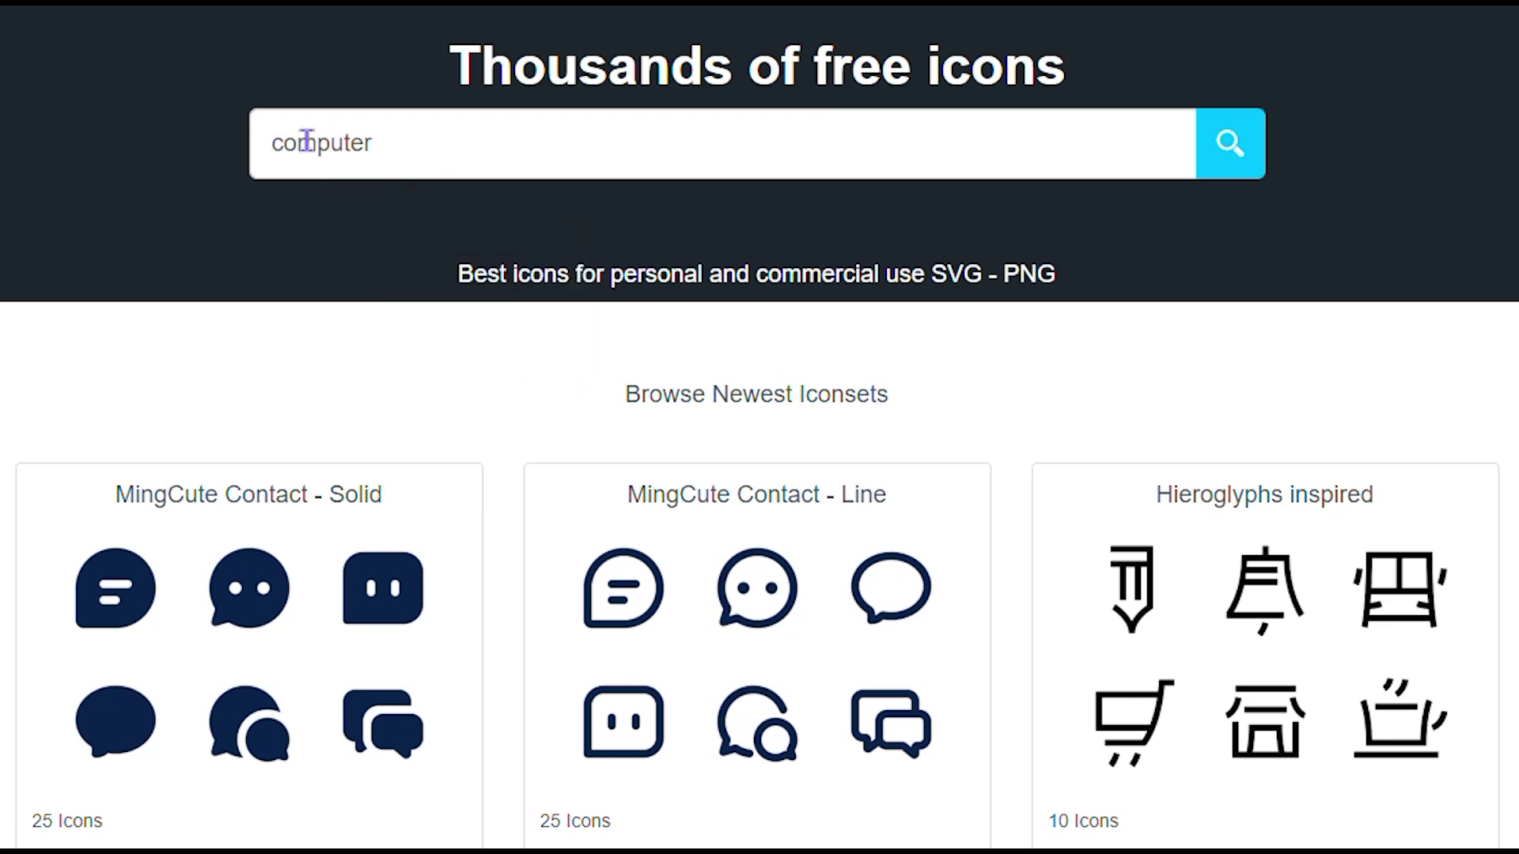
key(Return)
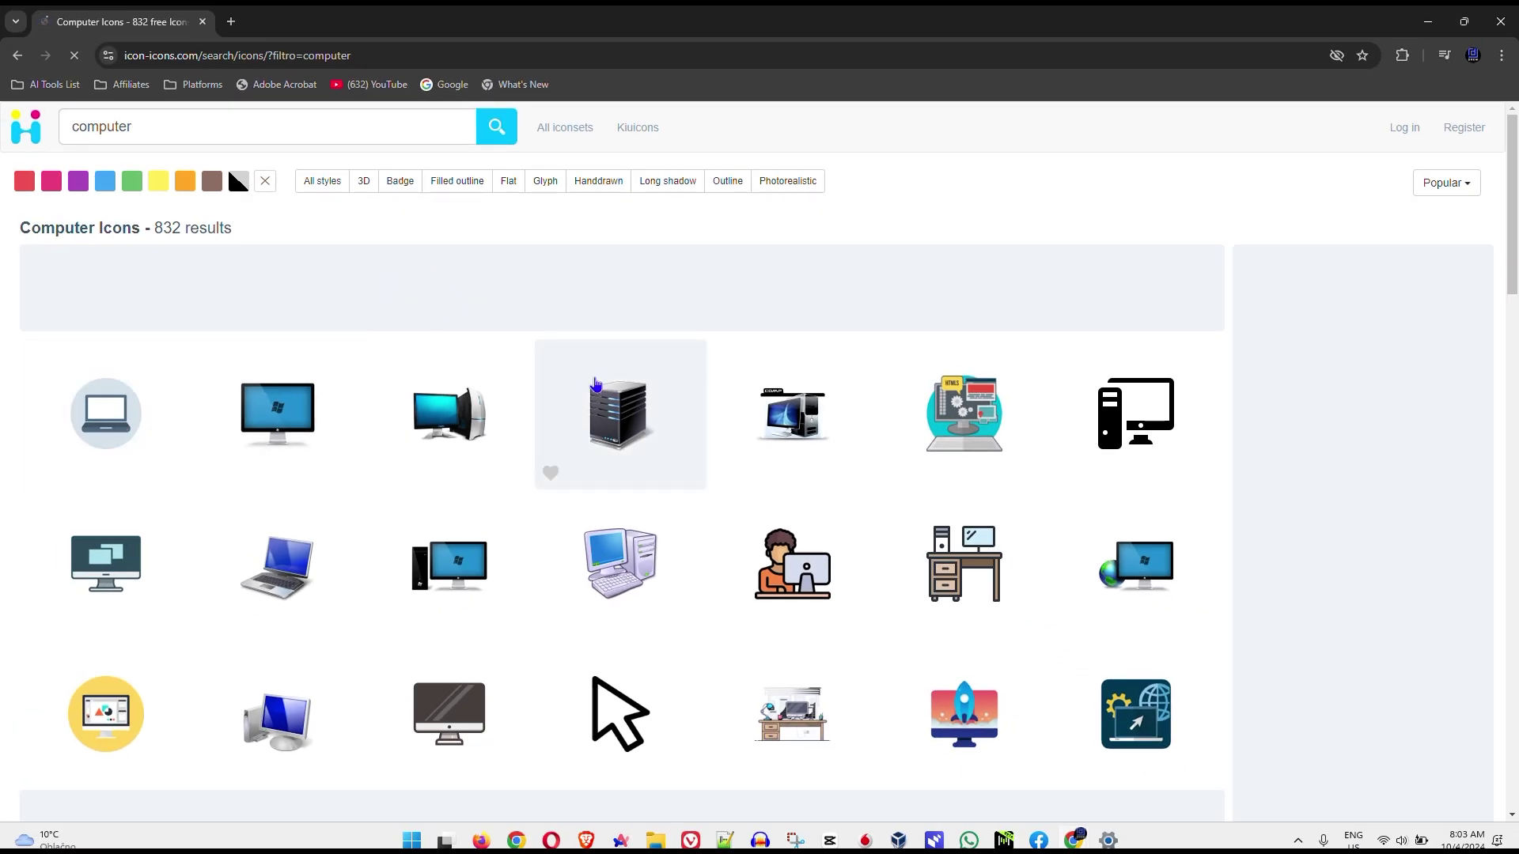
- Scroll the results and open the magenta-screen 'My computer' icon tile
scroll(607, 478, down, 6)
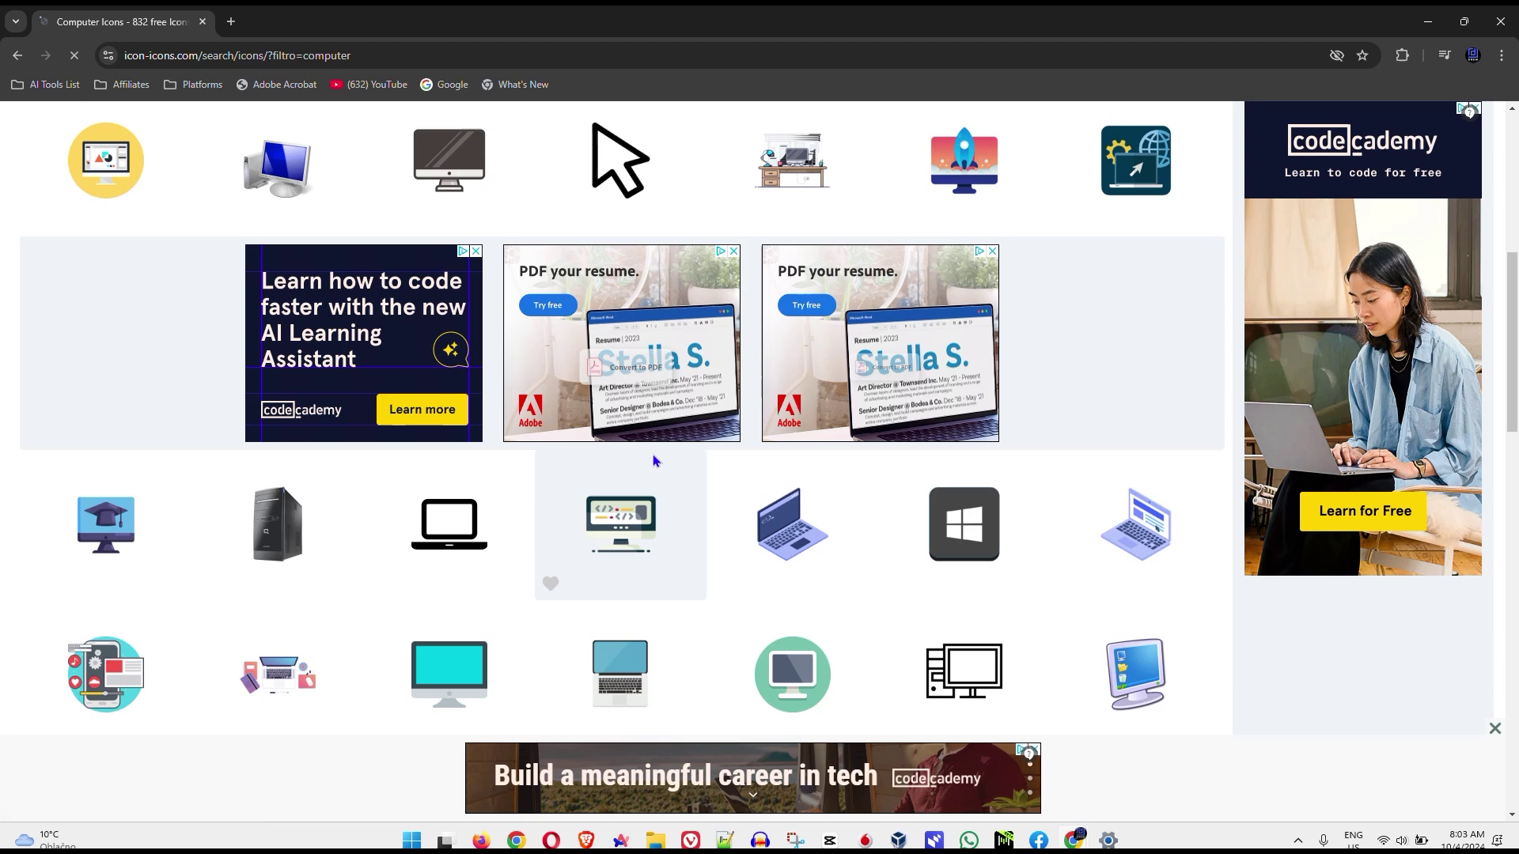
scroll(653, 451, down, 5)
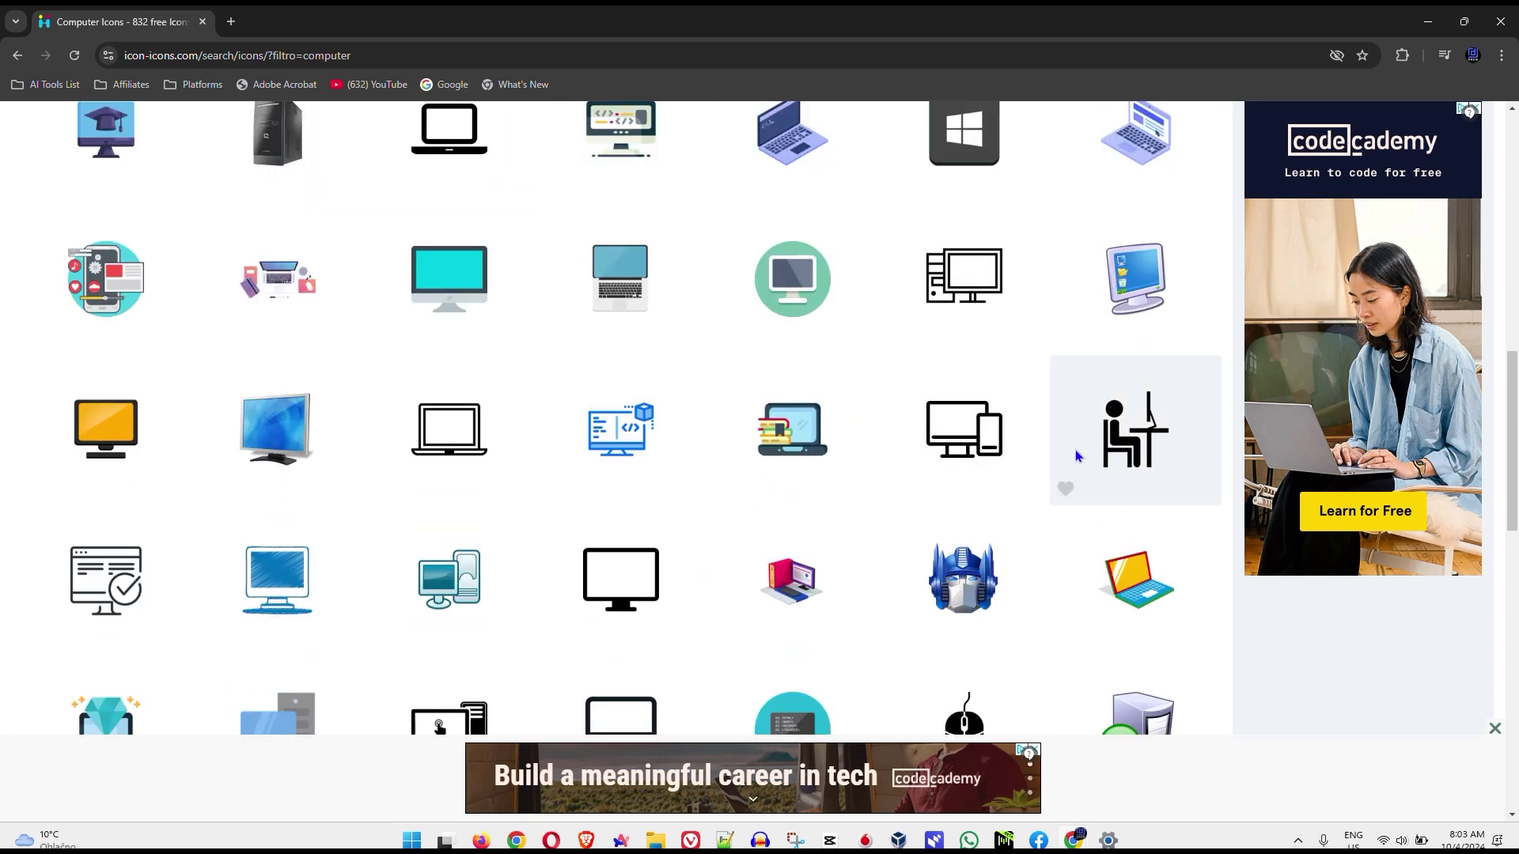
scroll(1037, 448, down, 4)
scroll(812, 460, down, 5)
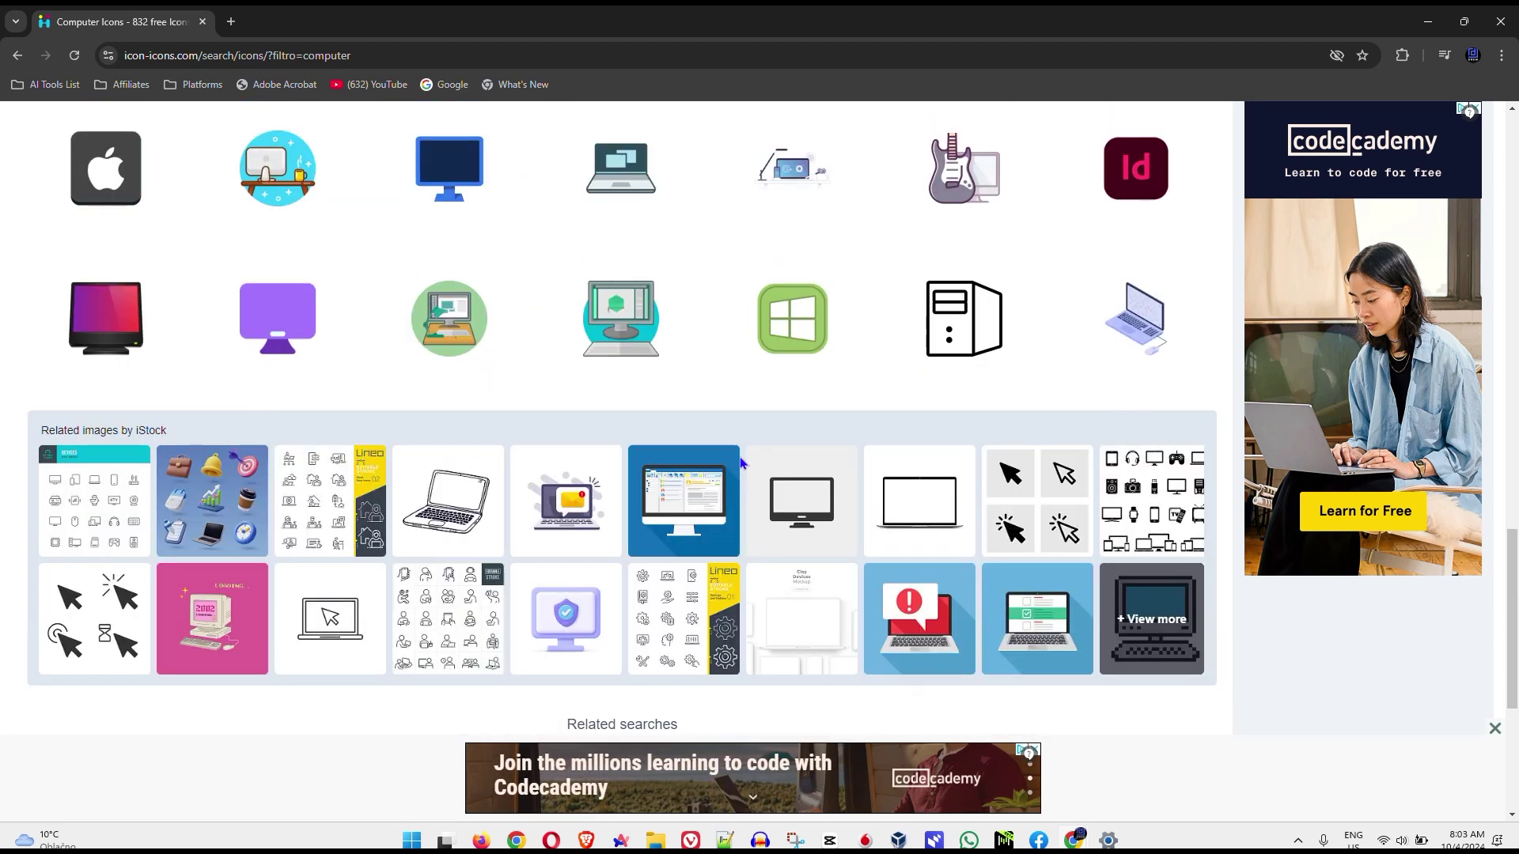
scroll(606, 464, up, 6)
scroll(604, 441, down, 6)
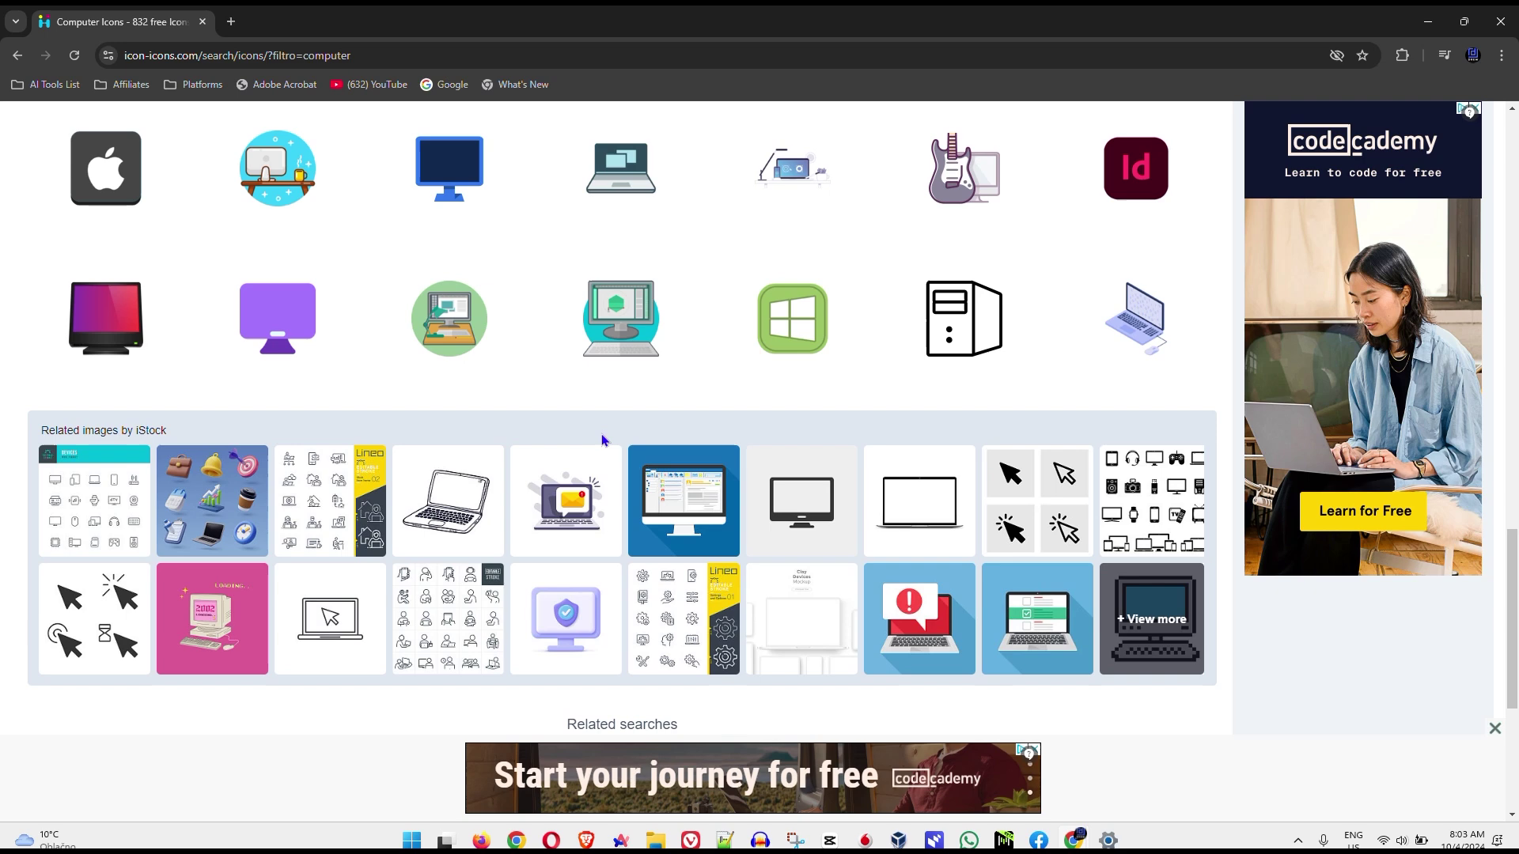
scroll(586, 352, up, 18)
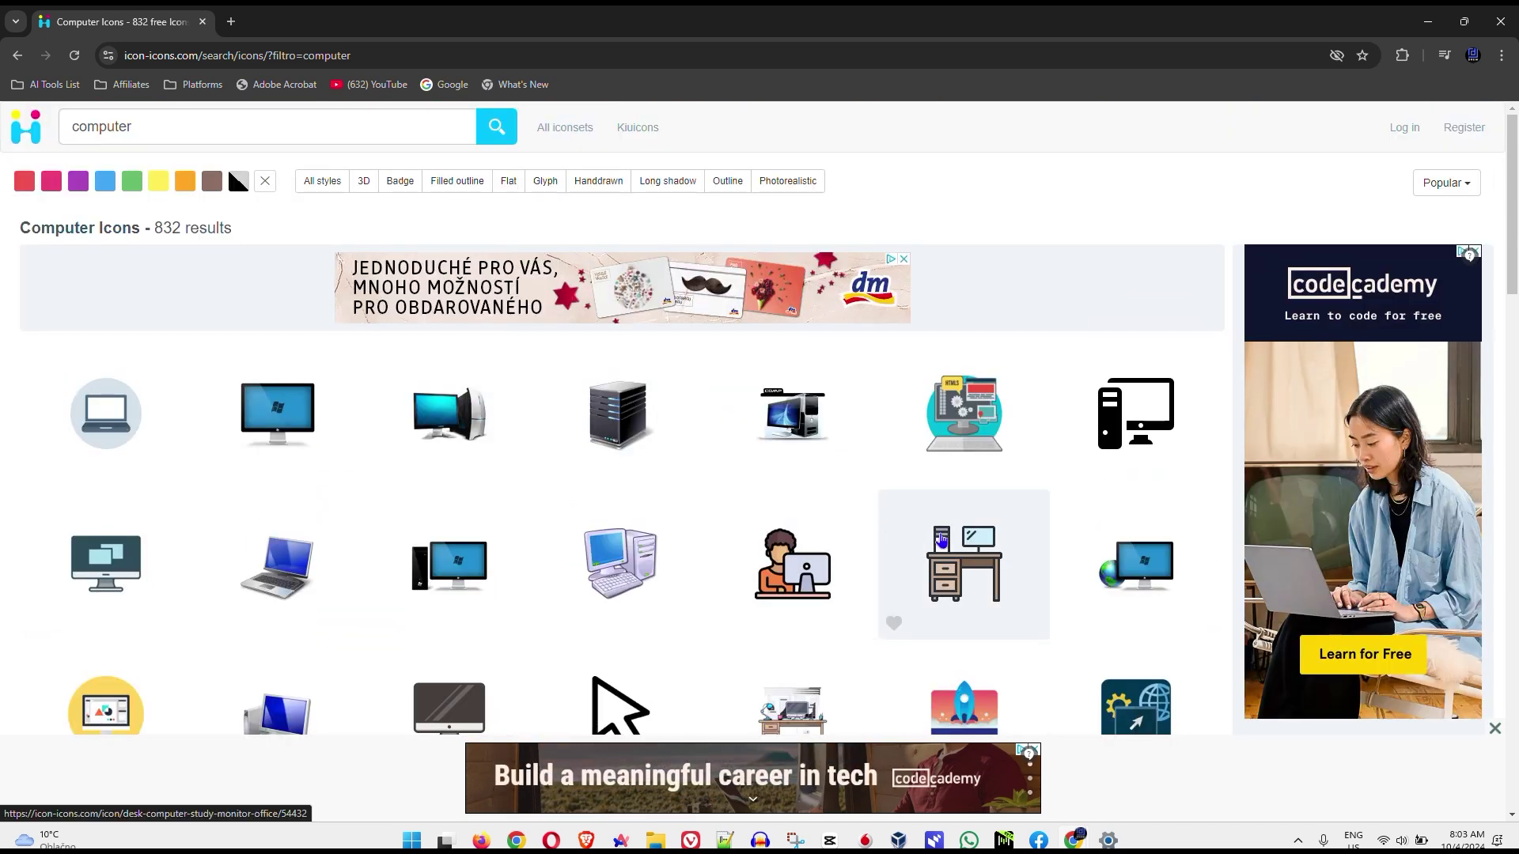
scroll(918, 539, down, 1)
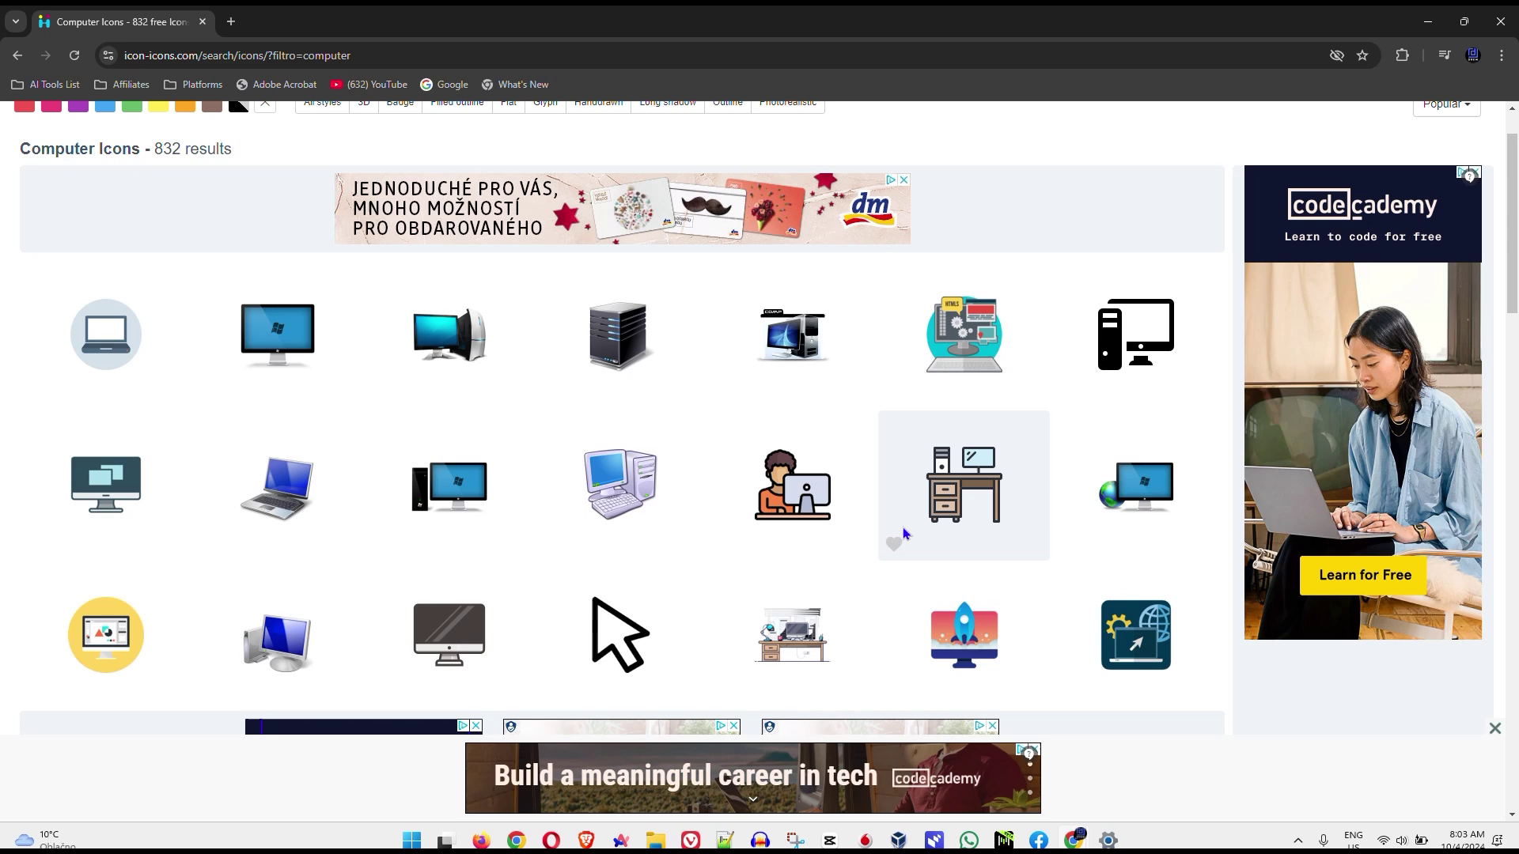
scroll(908, 535, down, 10)
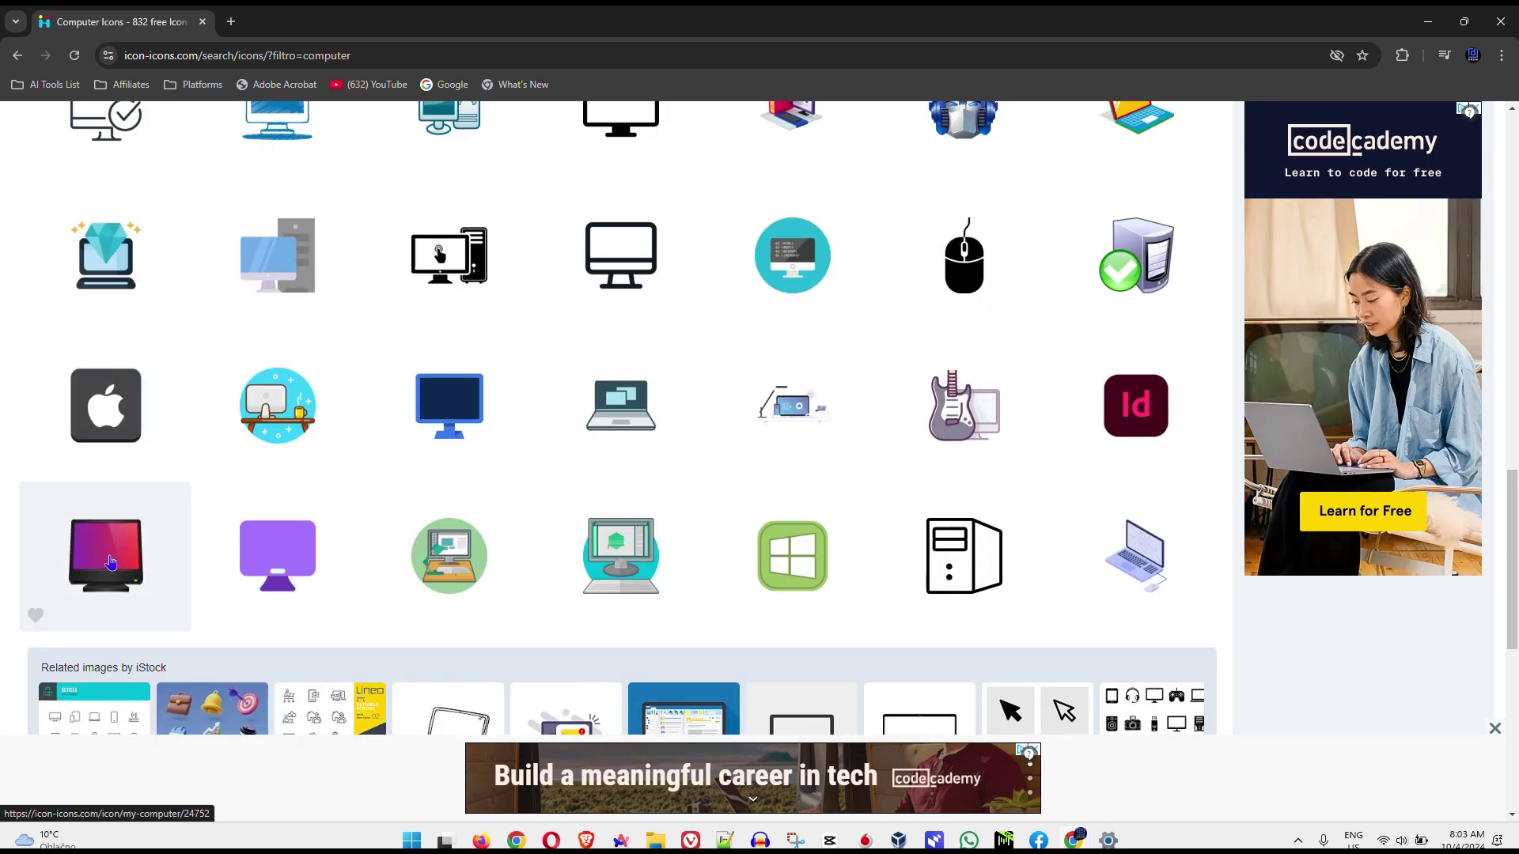
click(111, 563)
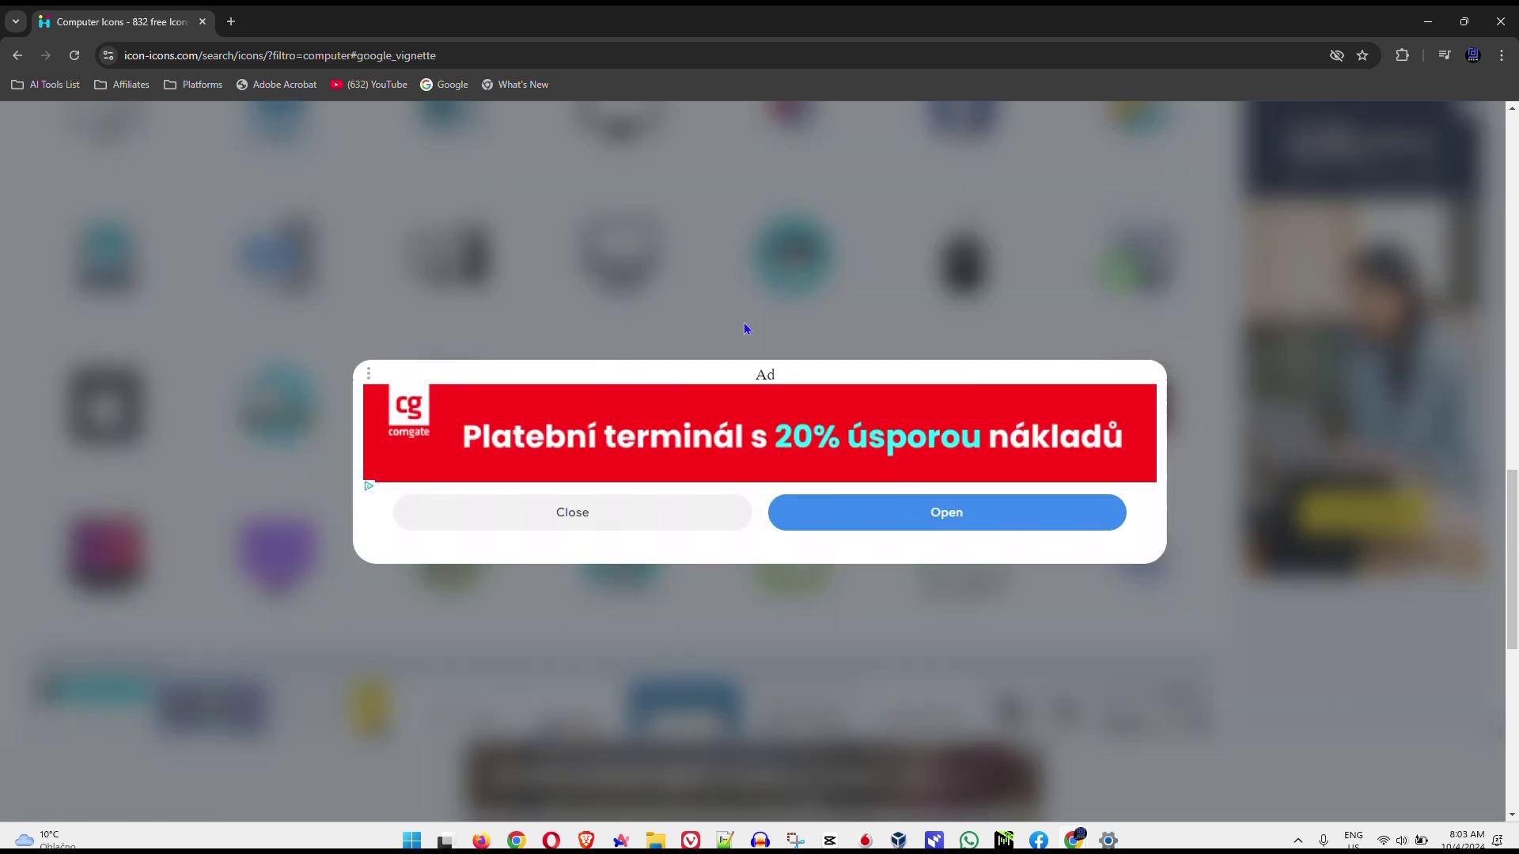
- Dismiss the ad and download the My computer icon as a 256px ICO file
click(553, 526)
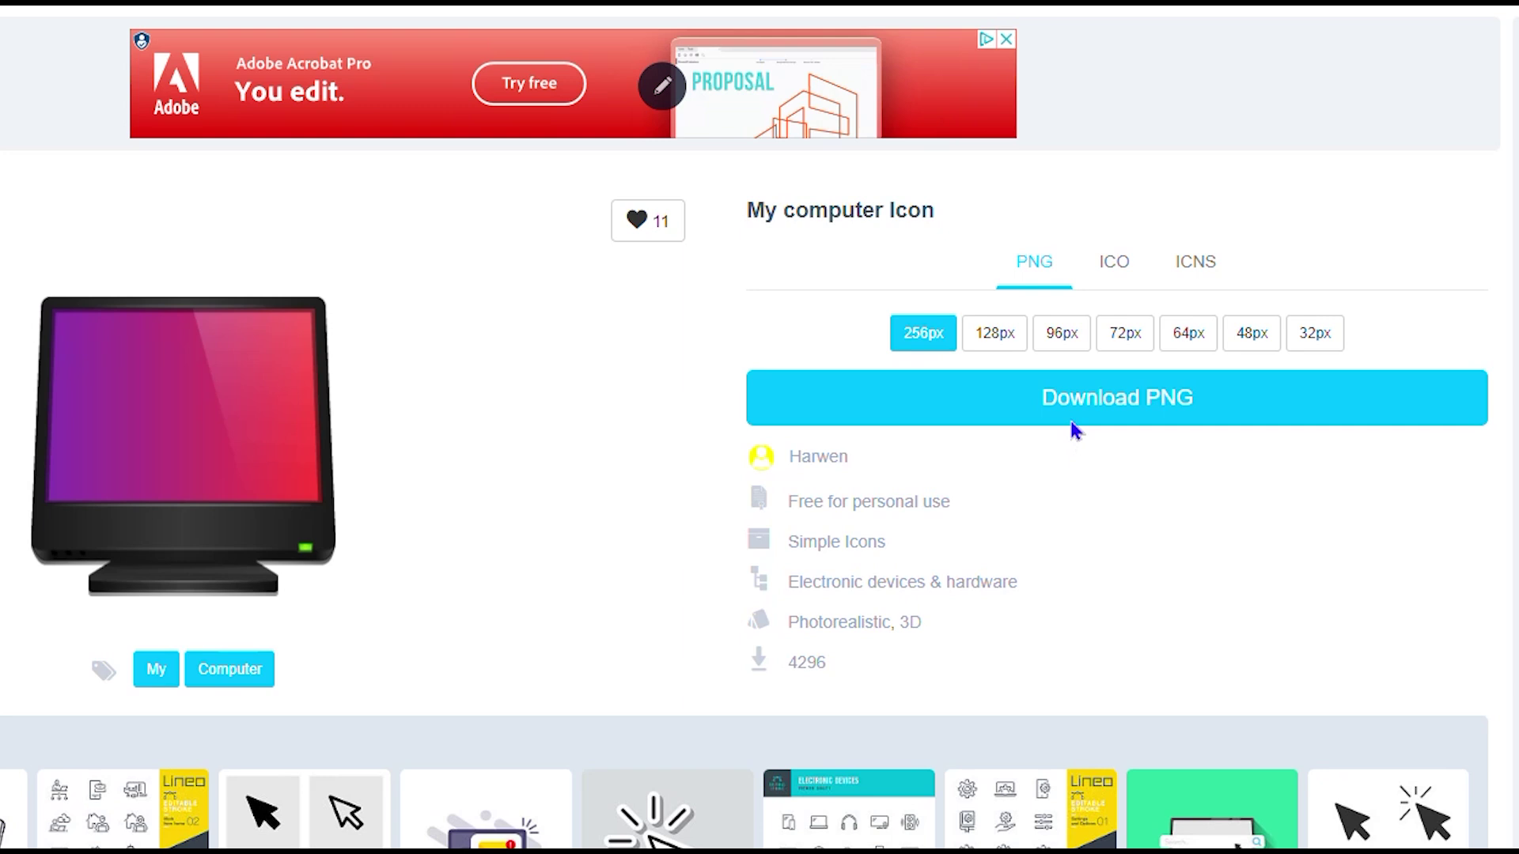
click(1104, 271)
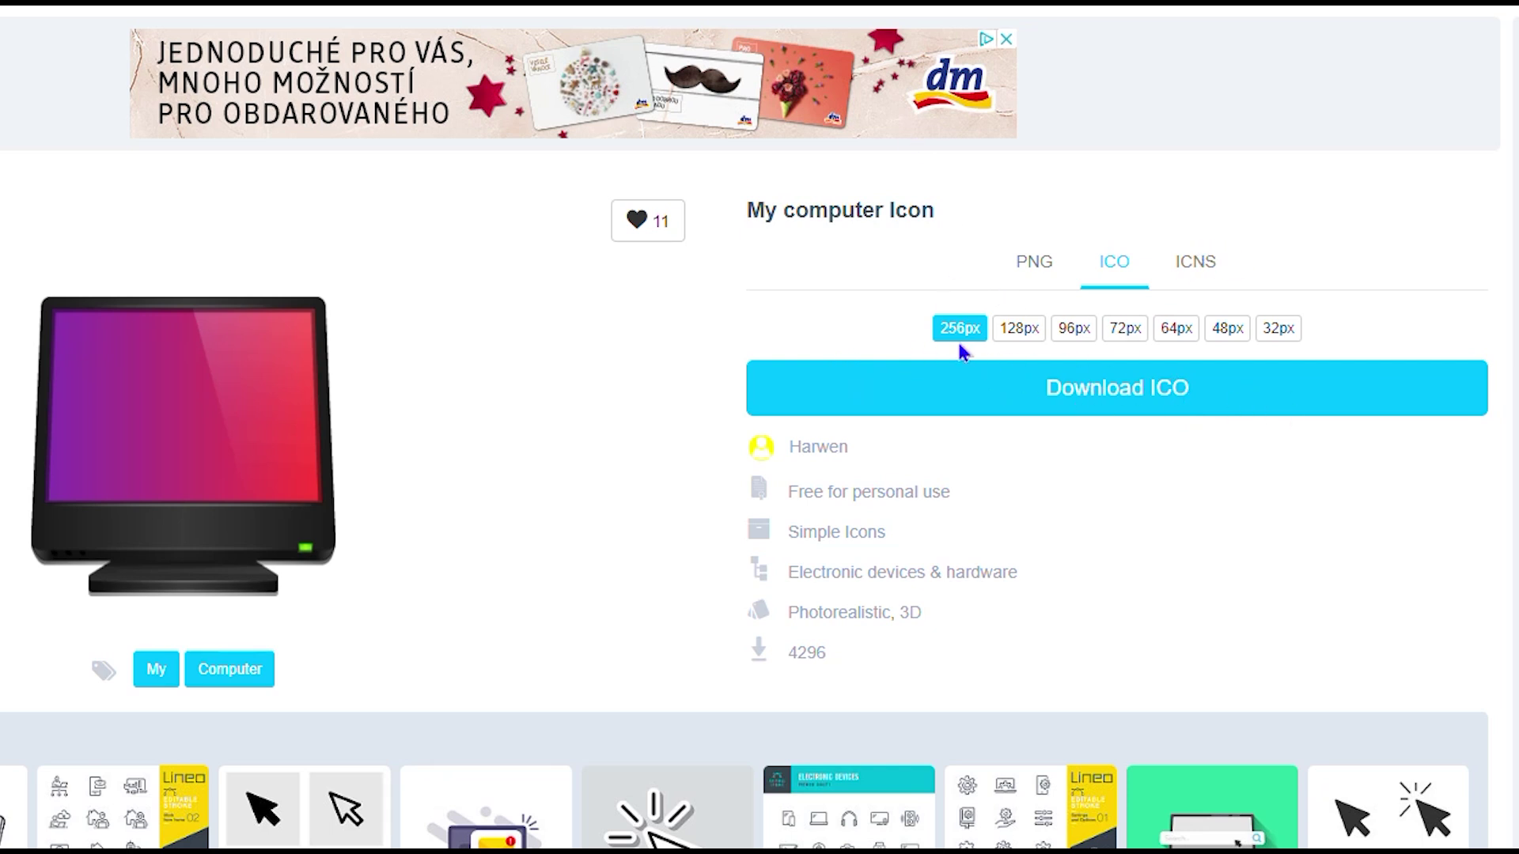
click(1179, 405)
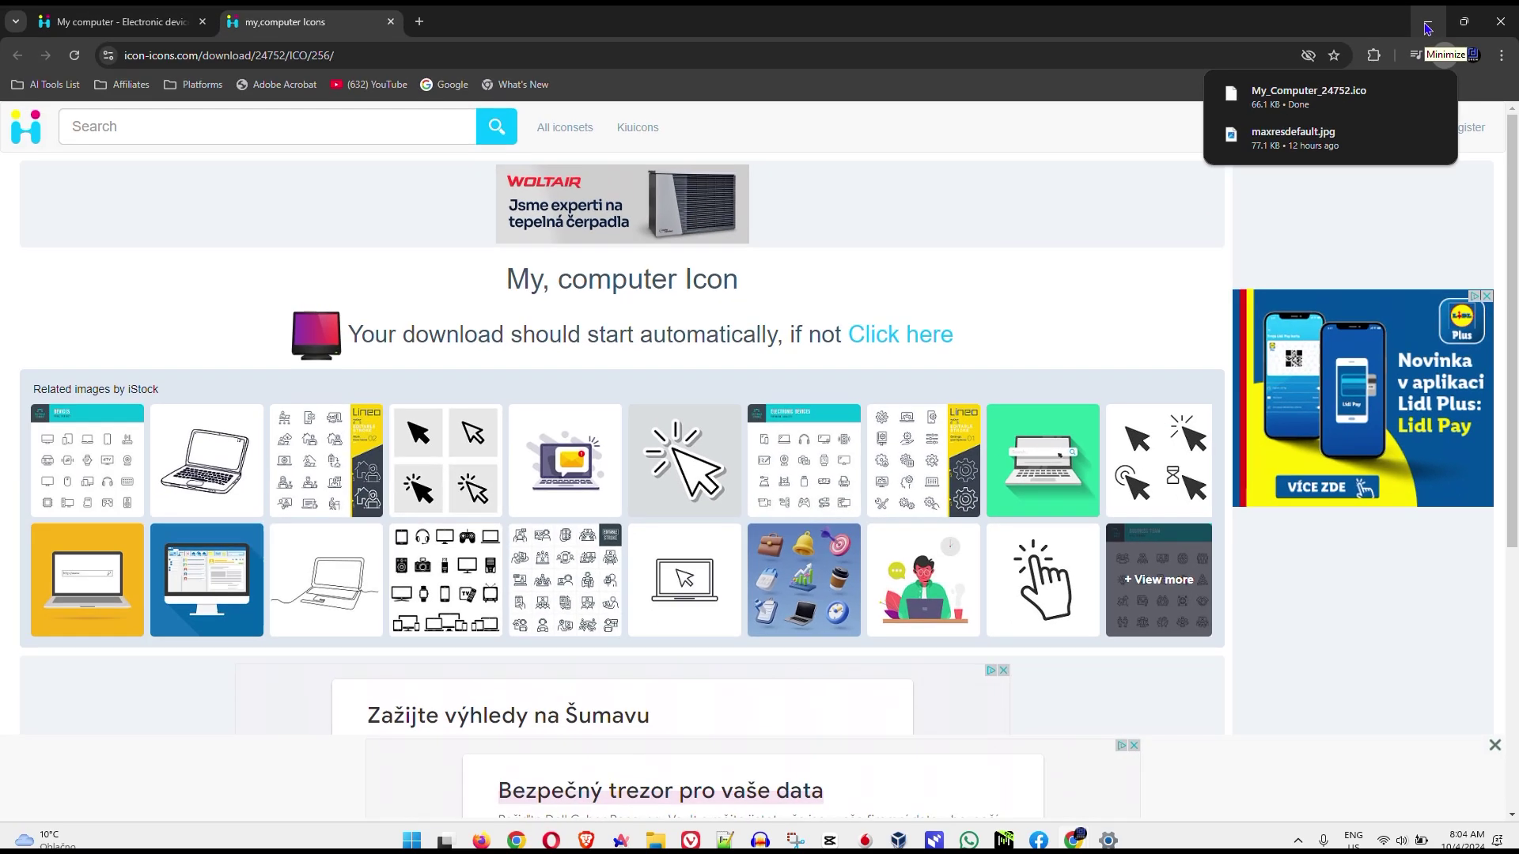
- Minimize Chrome and confirm My_Computer_24752.ico appears under Today in Downloads
click(1428, 29)
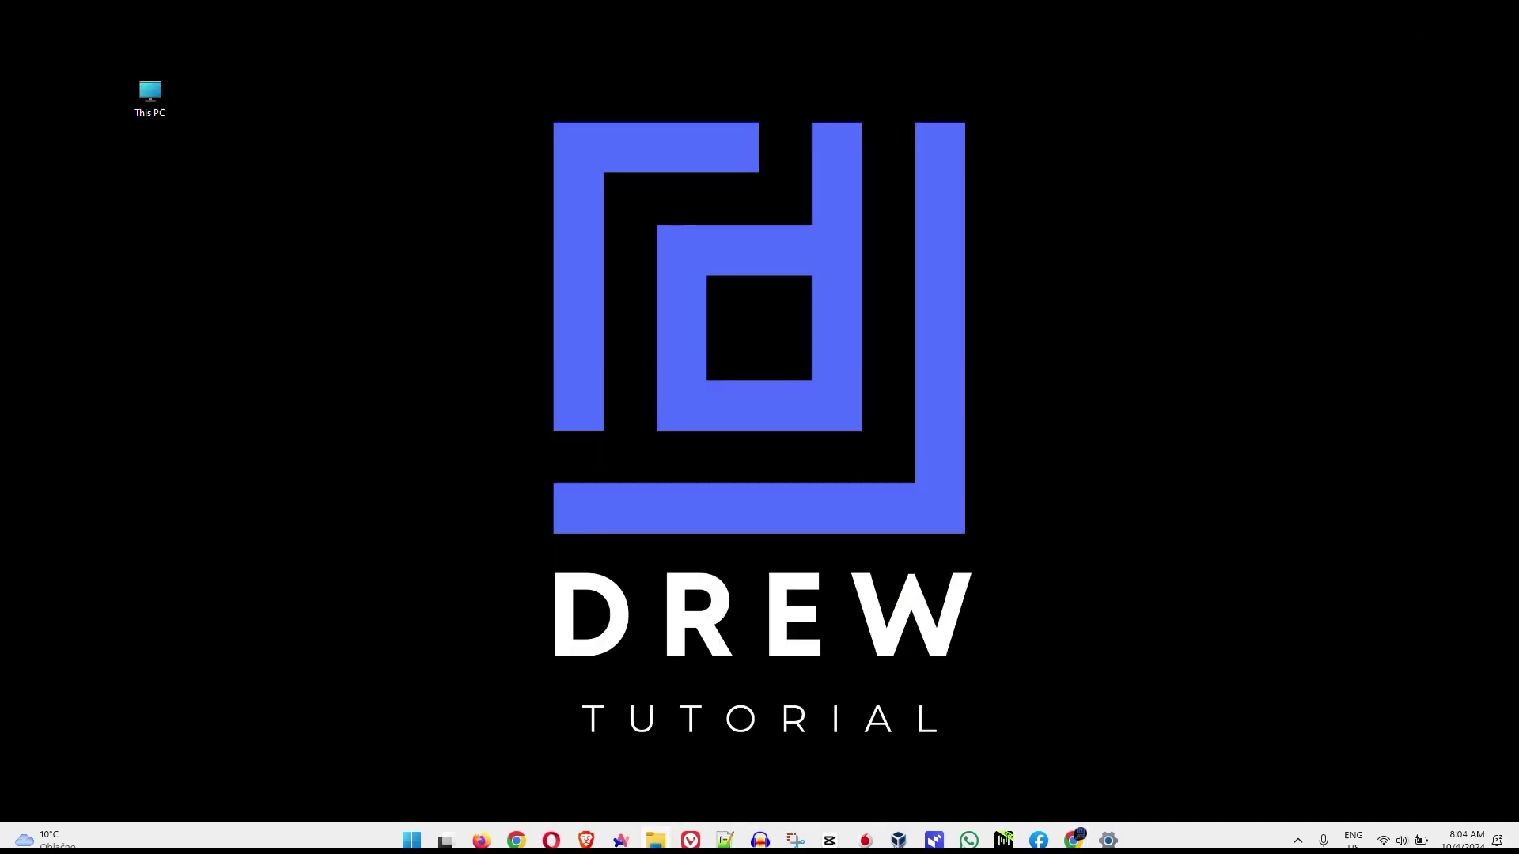
click(655, 840)
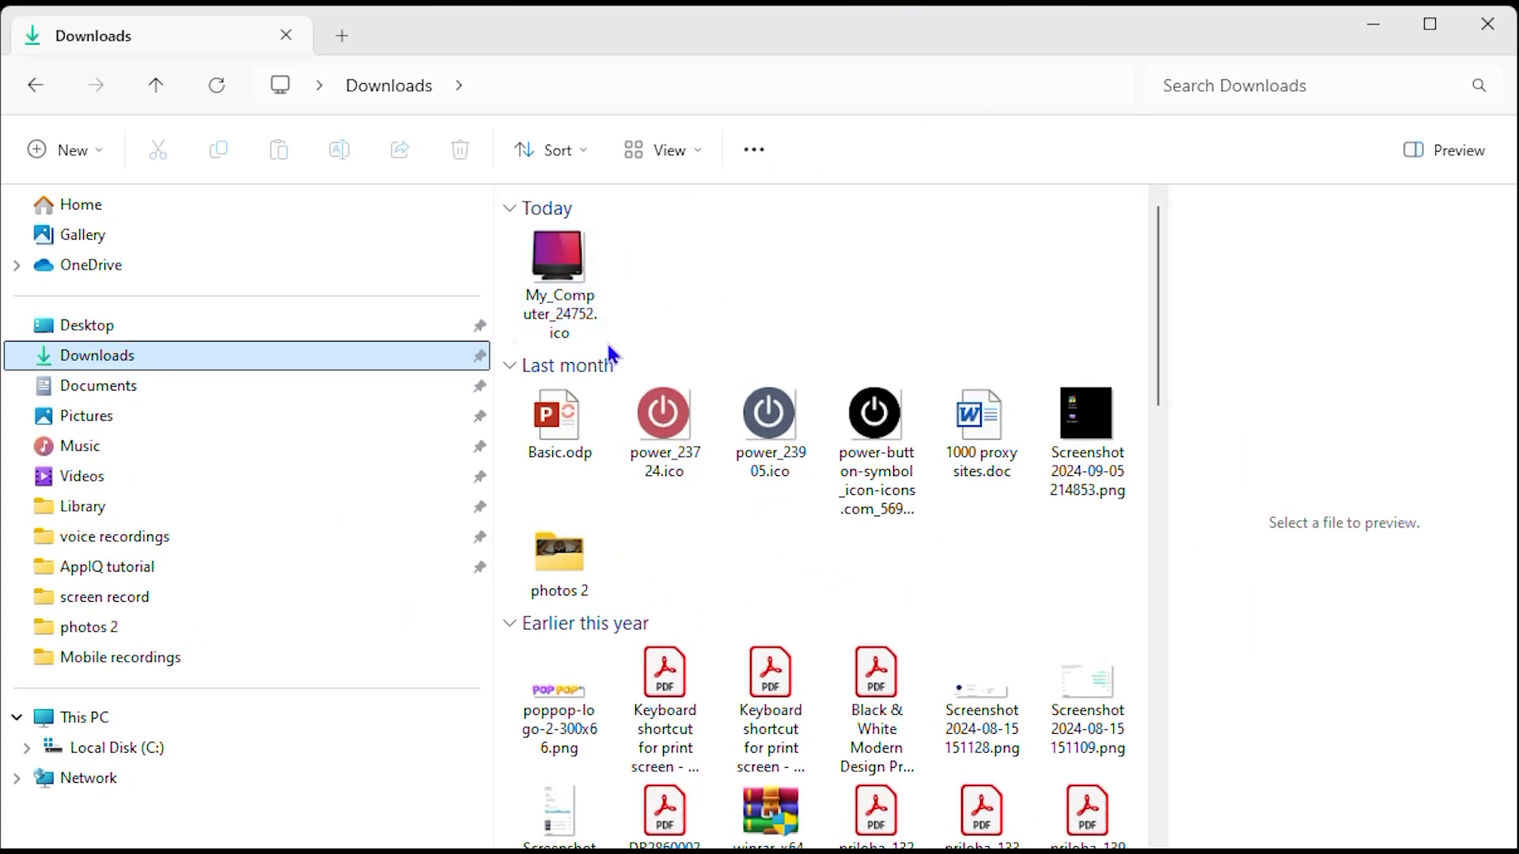
mouse_move(589, 299)
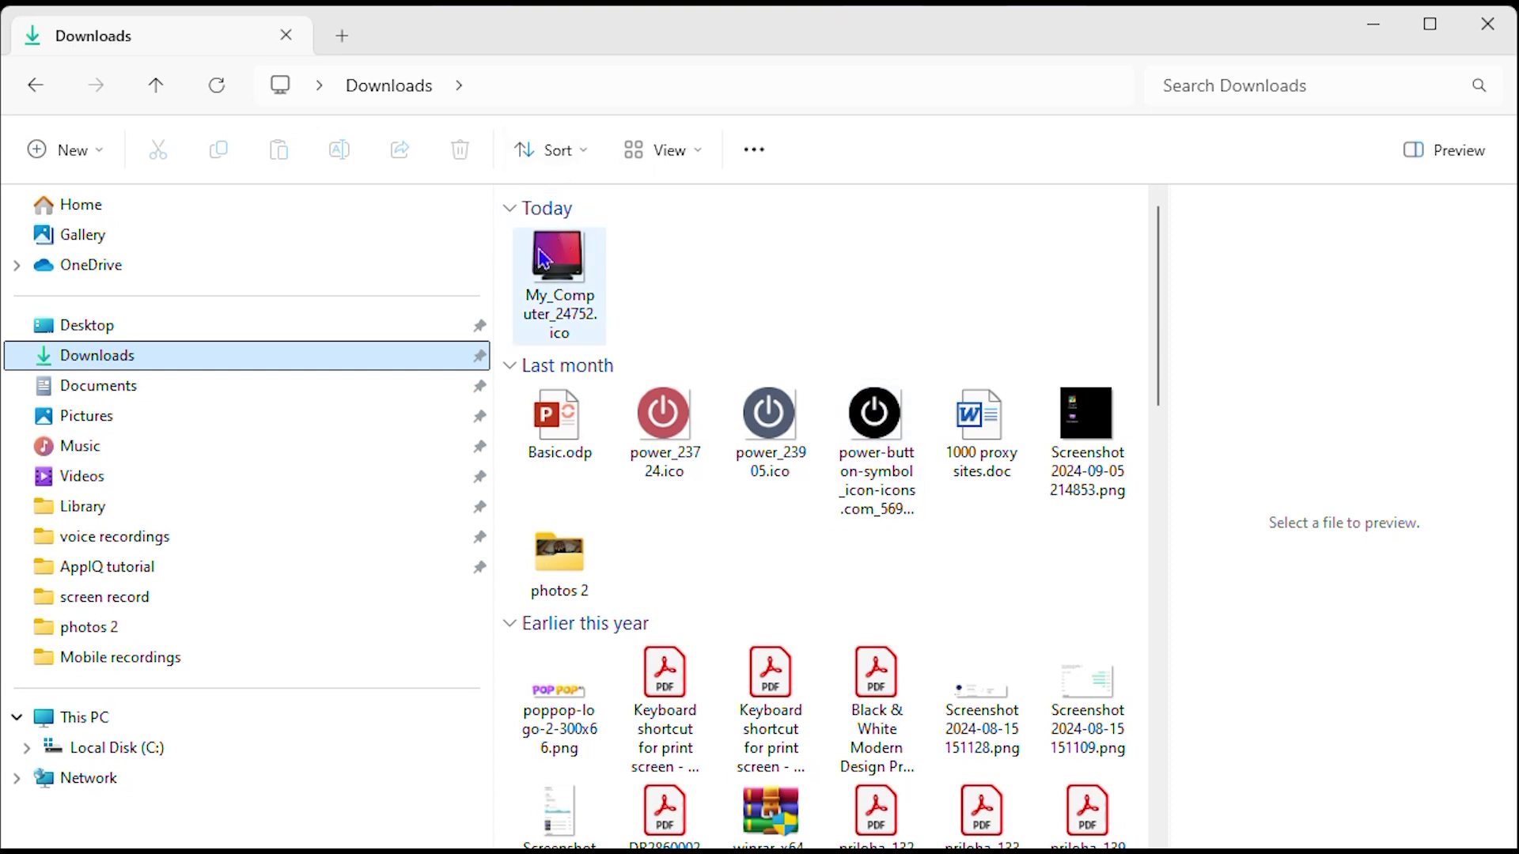
mouse_move(543, 259)
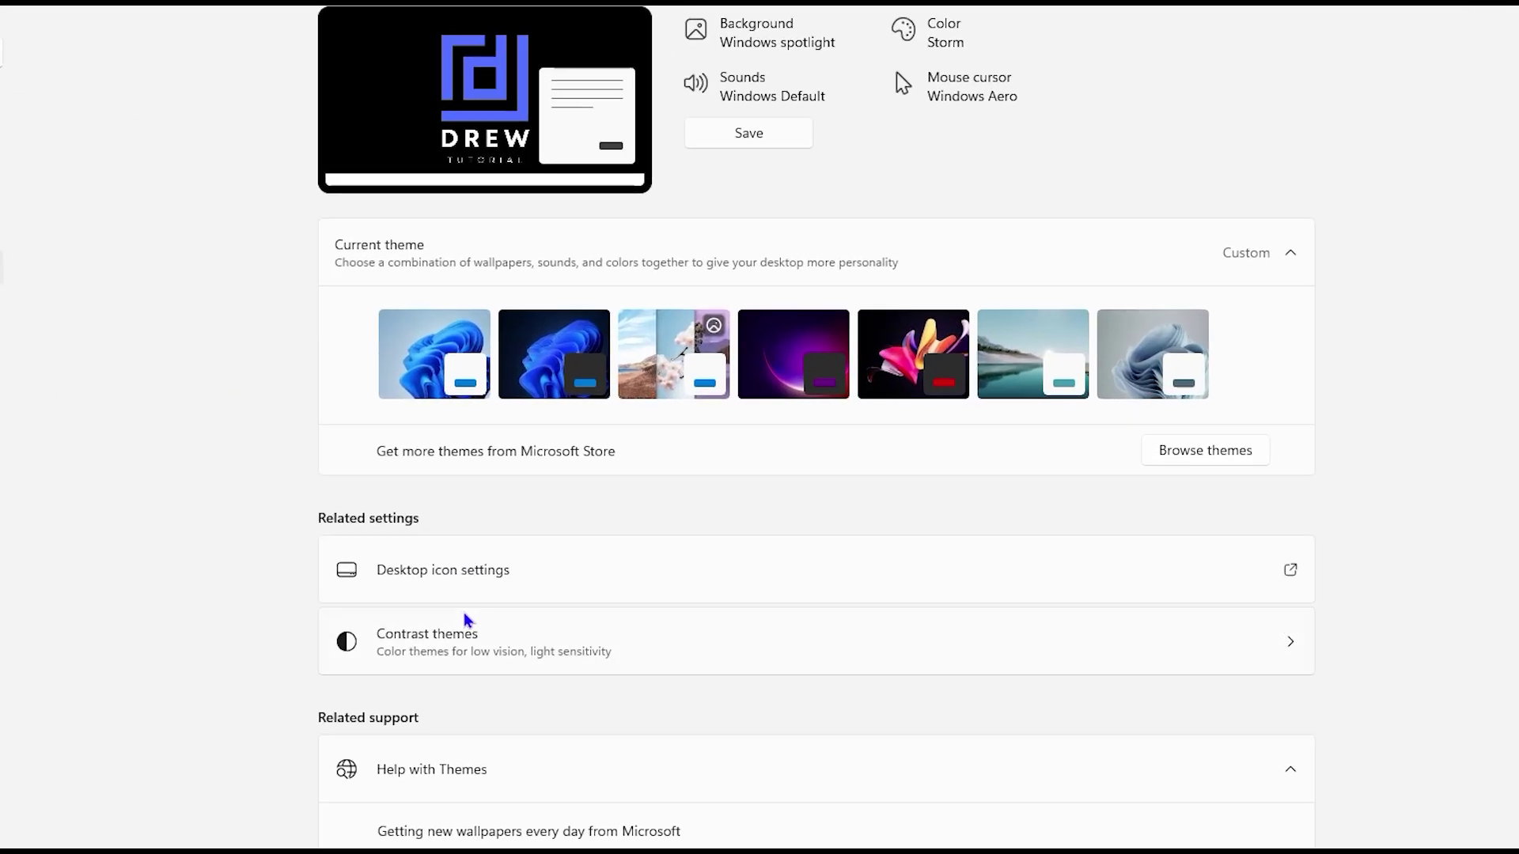
- Open Desktop icon settings, select This PC, and bring up its Change Icon dialog
click(432, 571)
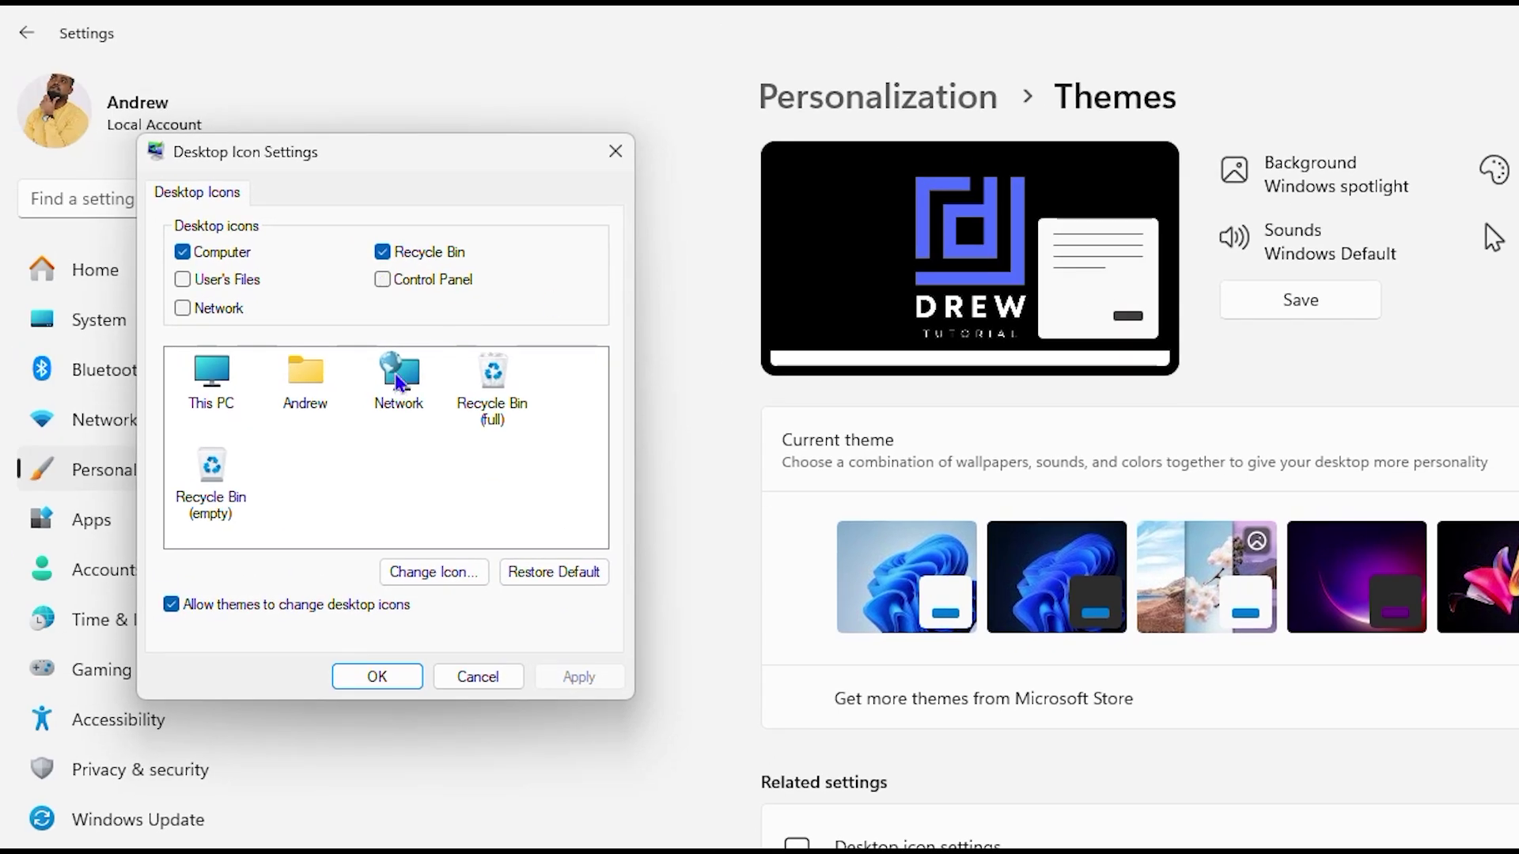
click(205, 389)
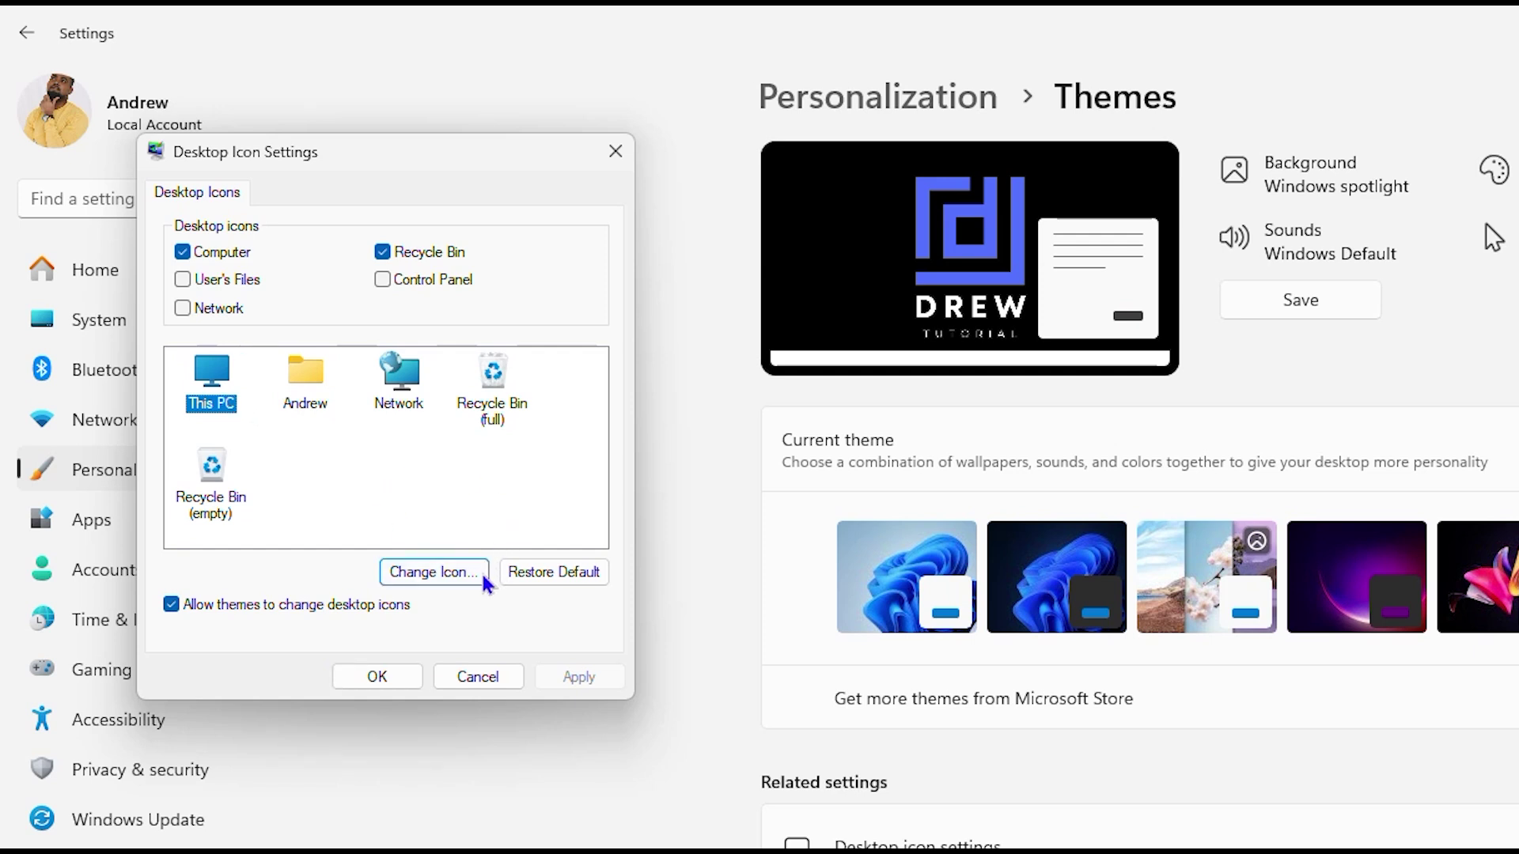
click(453, 573)
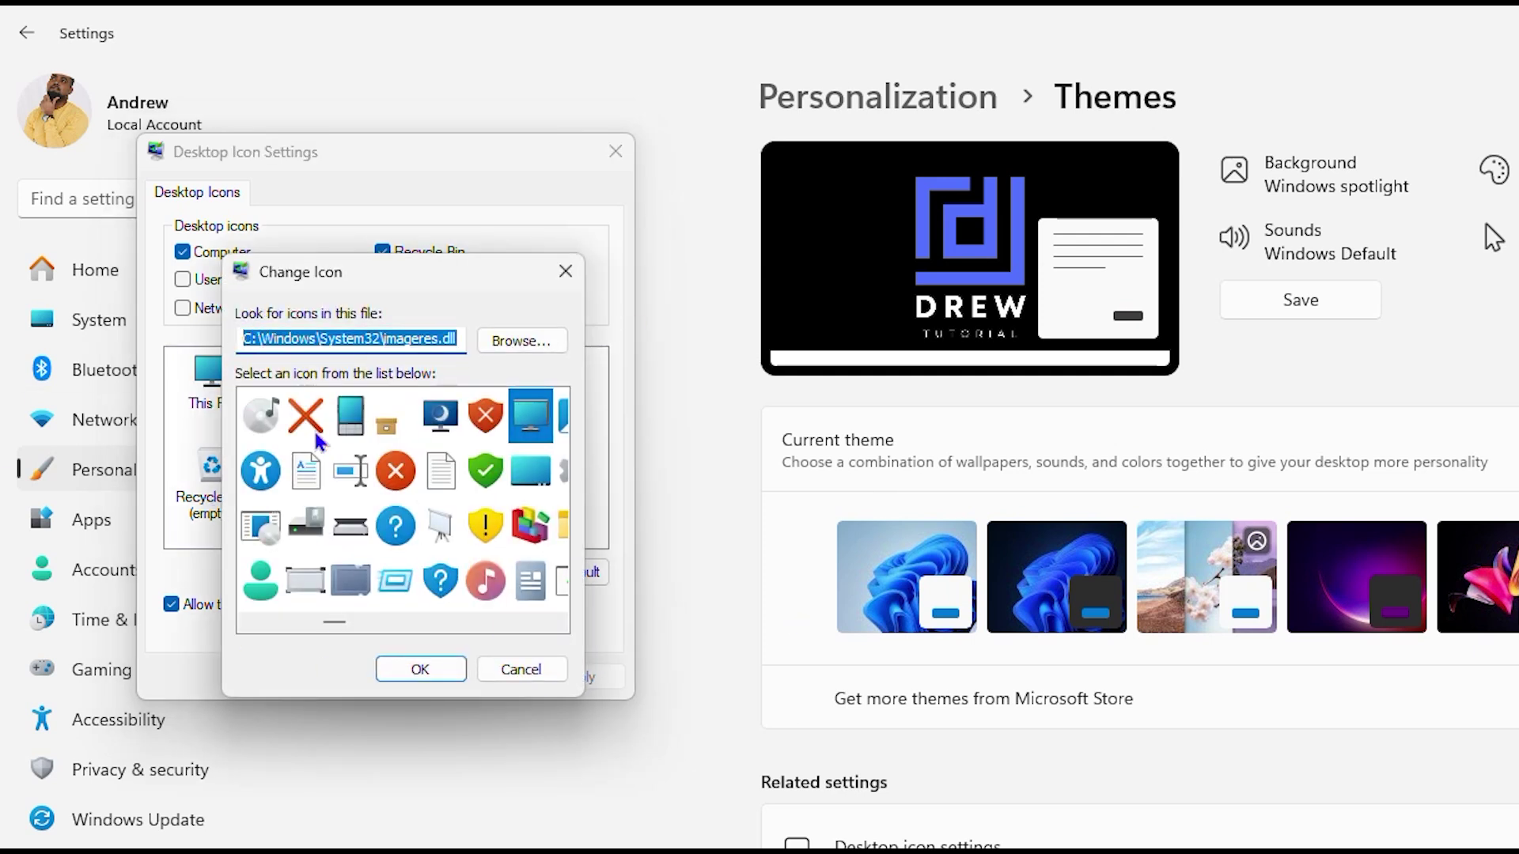
scroll(434, 510, down, 6)
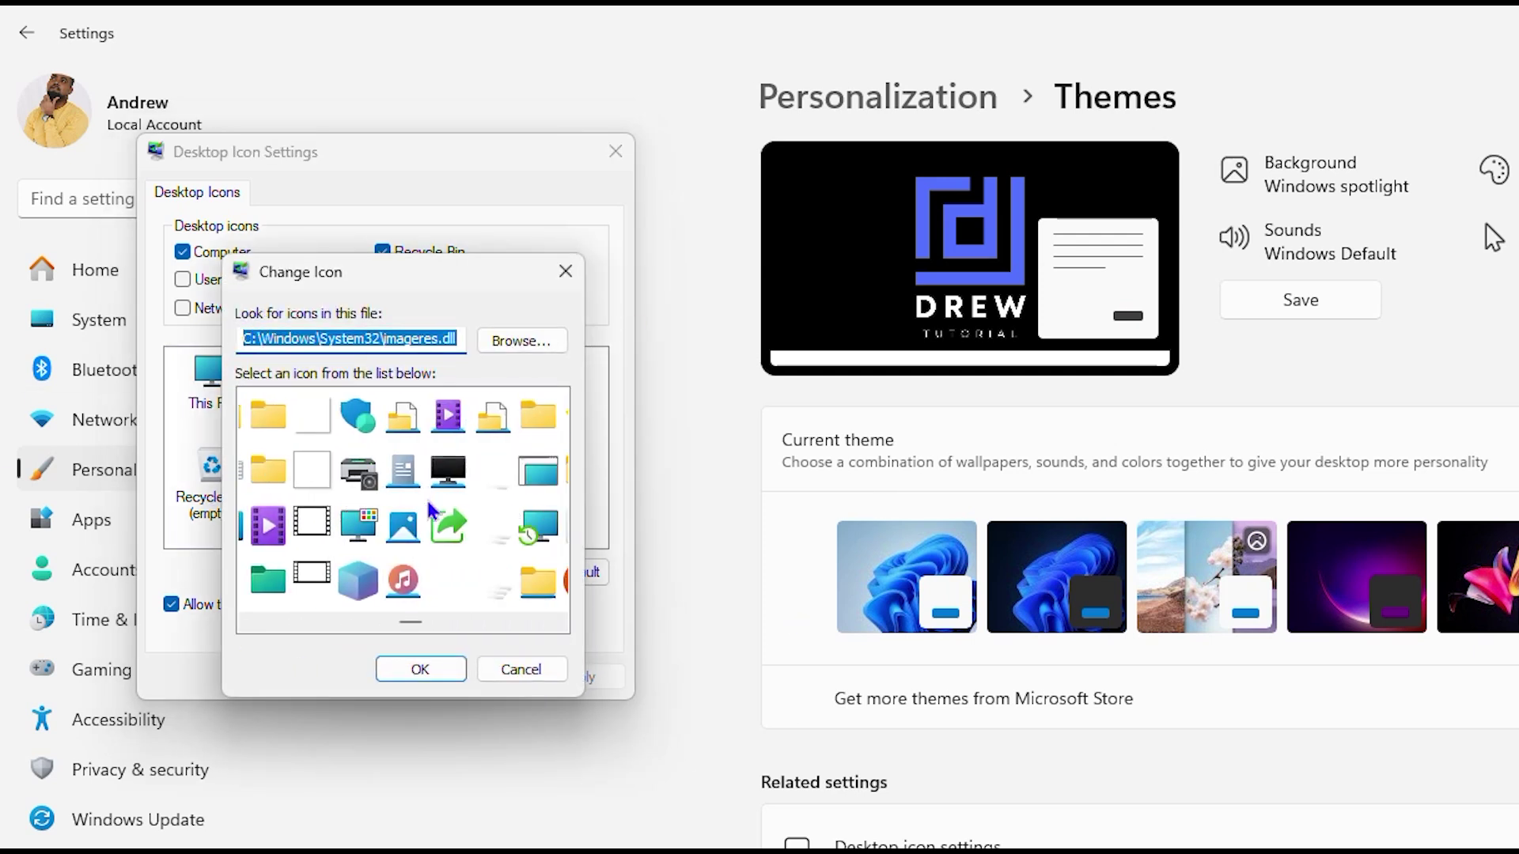
- Browse to Downloads, choose My_Computer_24752.ico, and confirm it as the This PC icon
click(522, 341)
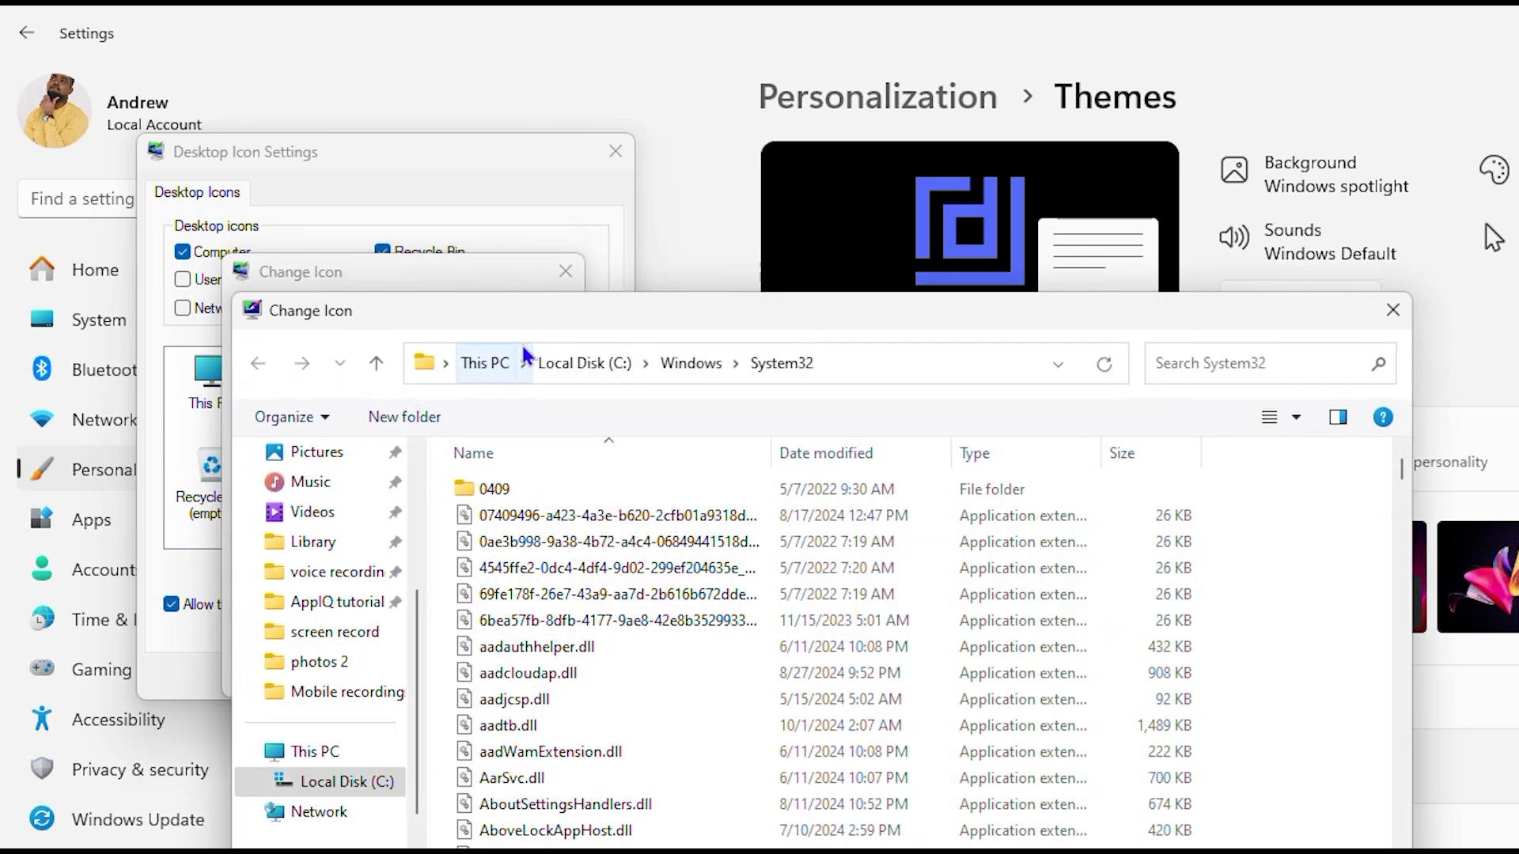
scroll(340, 633, up, 3)
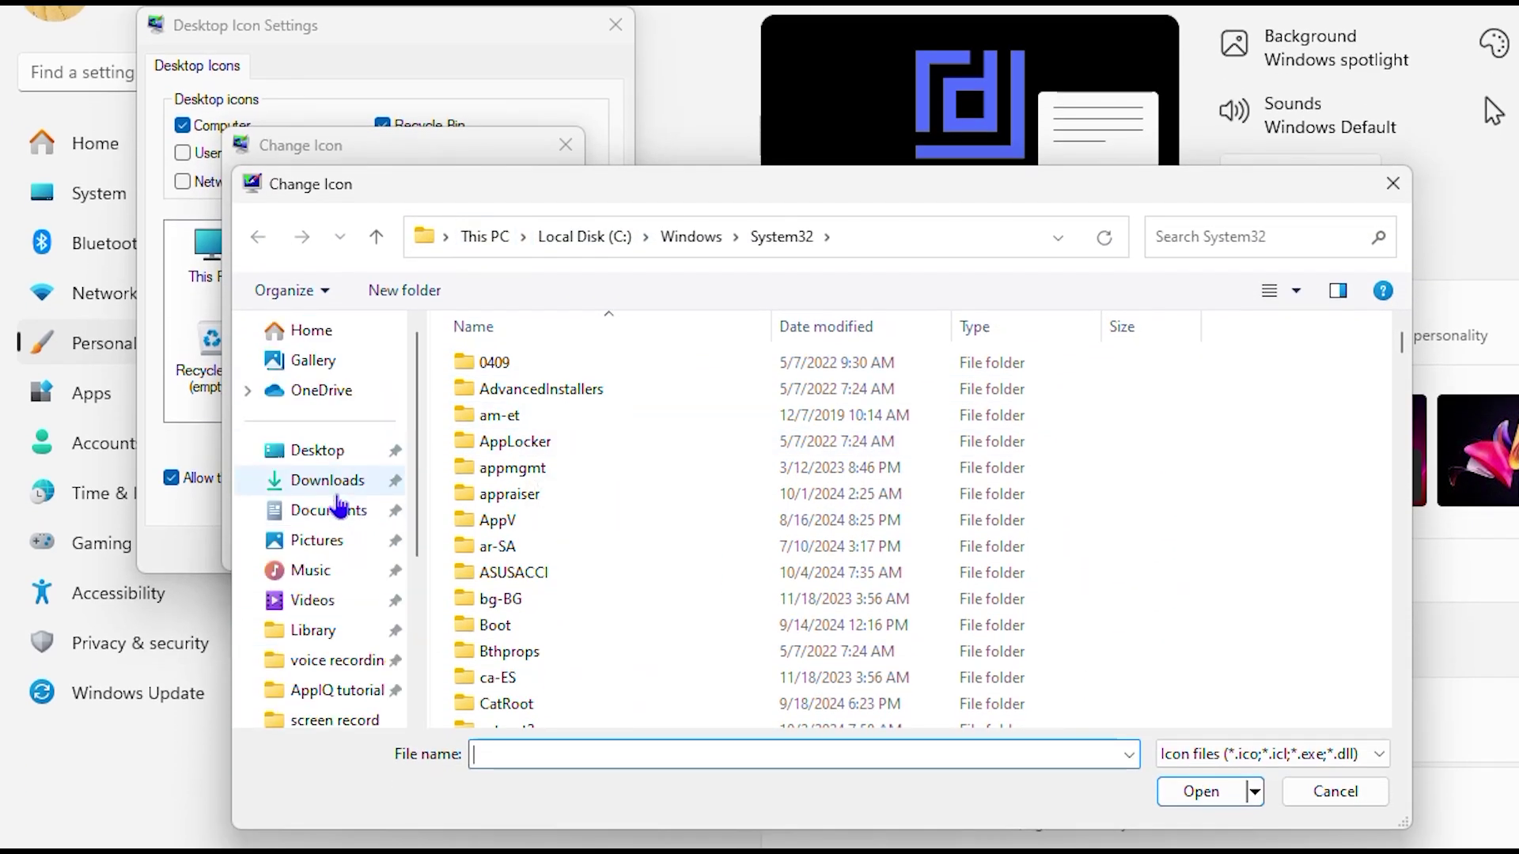
click(328, 480)
click(514, 419)
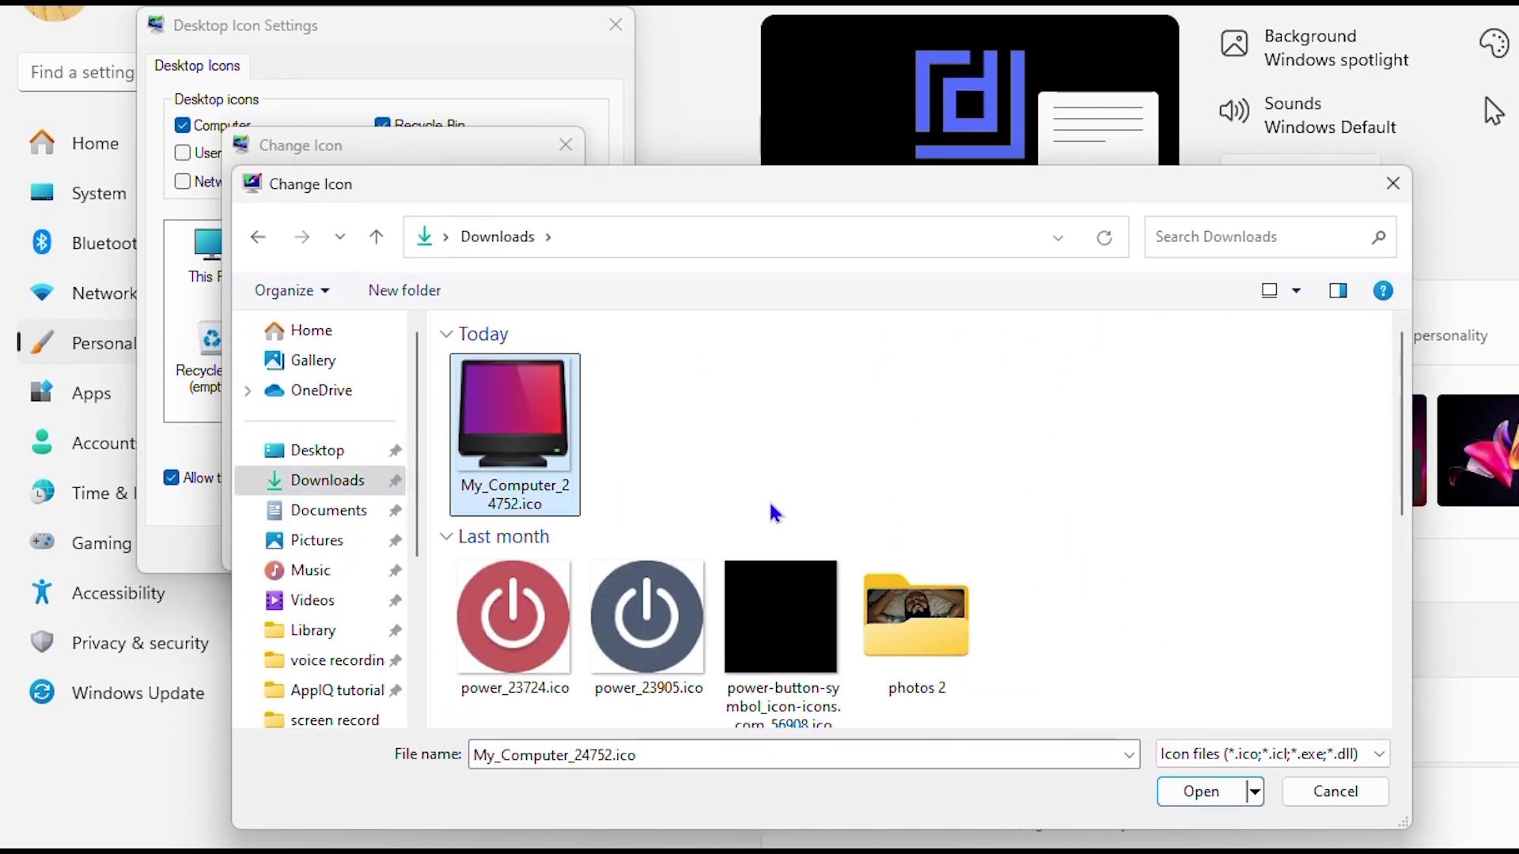
click(1190, 794)
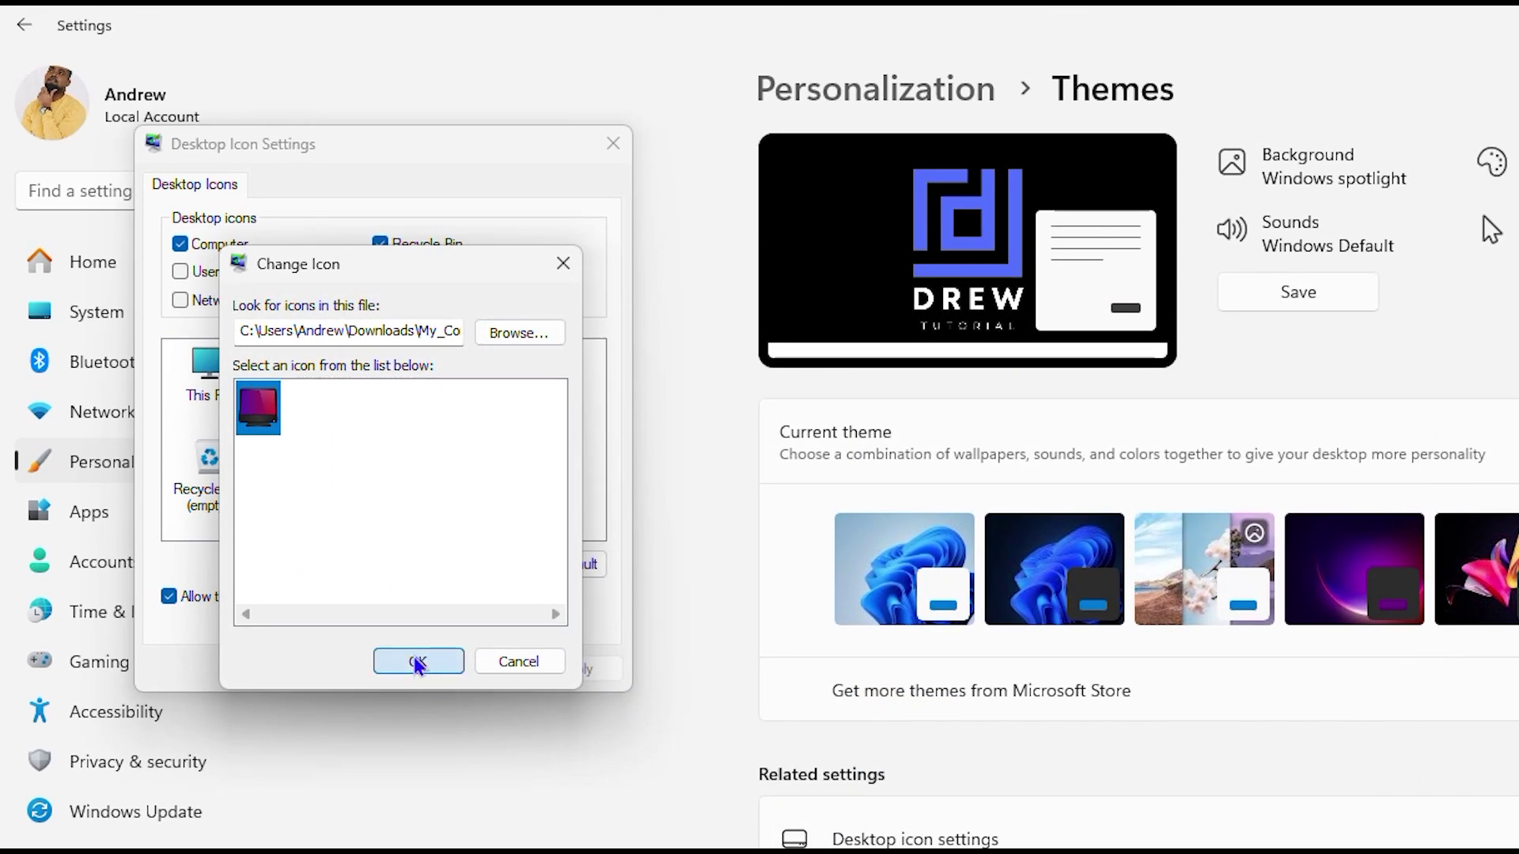
click(416, 660)
- Apply the magenta-screen icon to This PC in Desktop Icon Settings
click(576, 669)
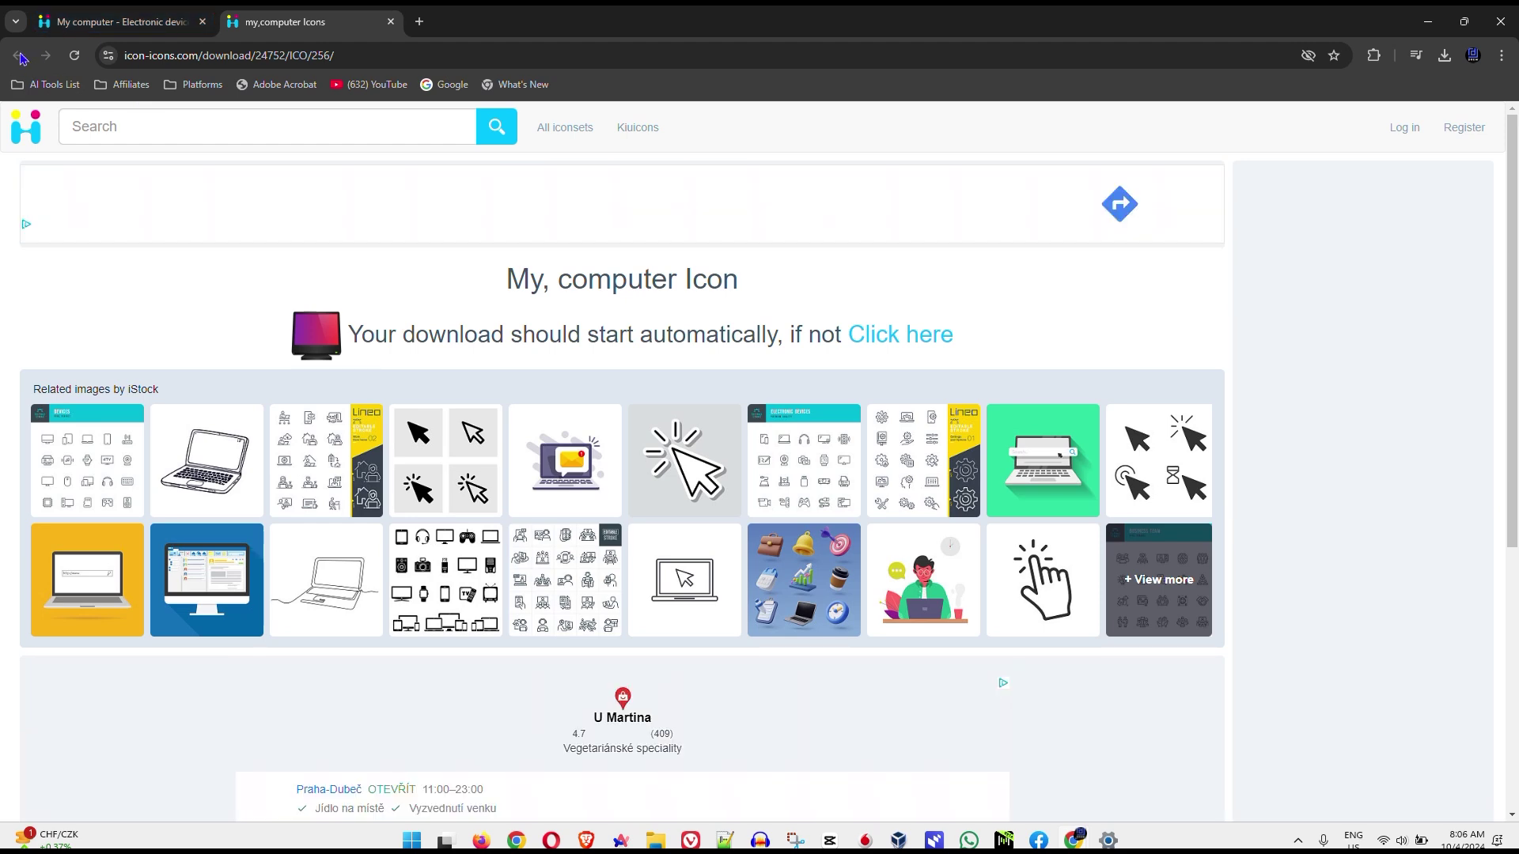
- Go back to the 'computer' search results on icon-icons.com and scroll to the top
click(146, 31)
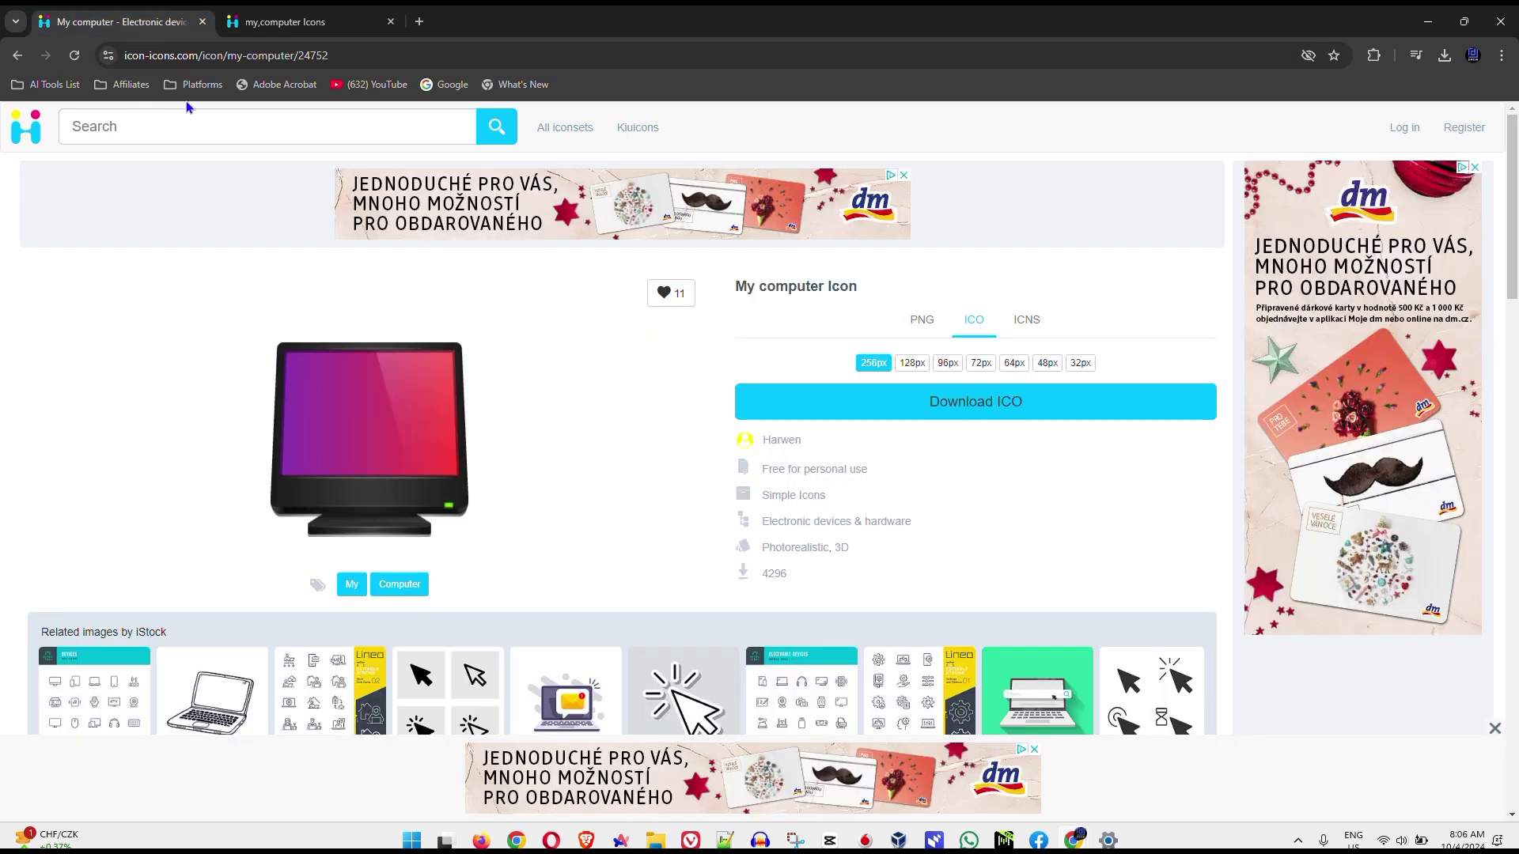
click(17, 55)
scroll(550, 451, up, 8)
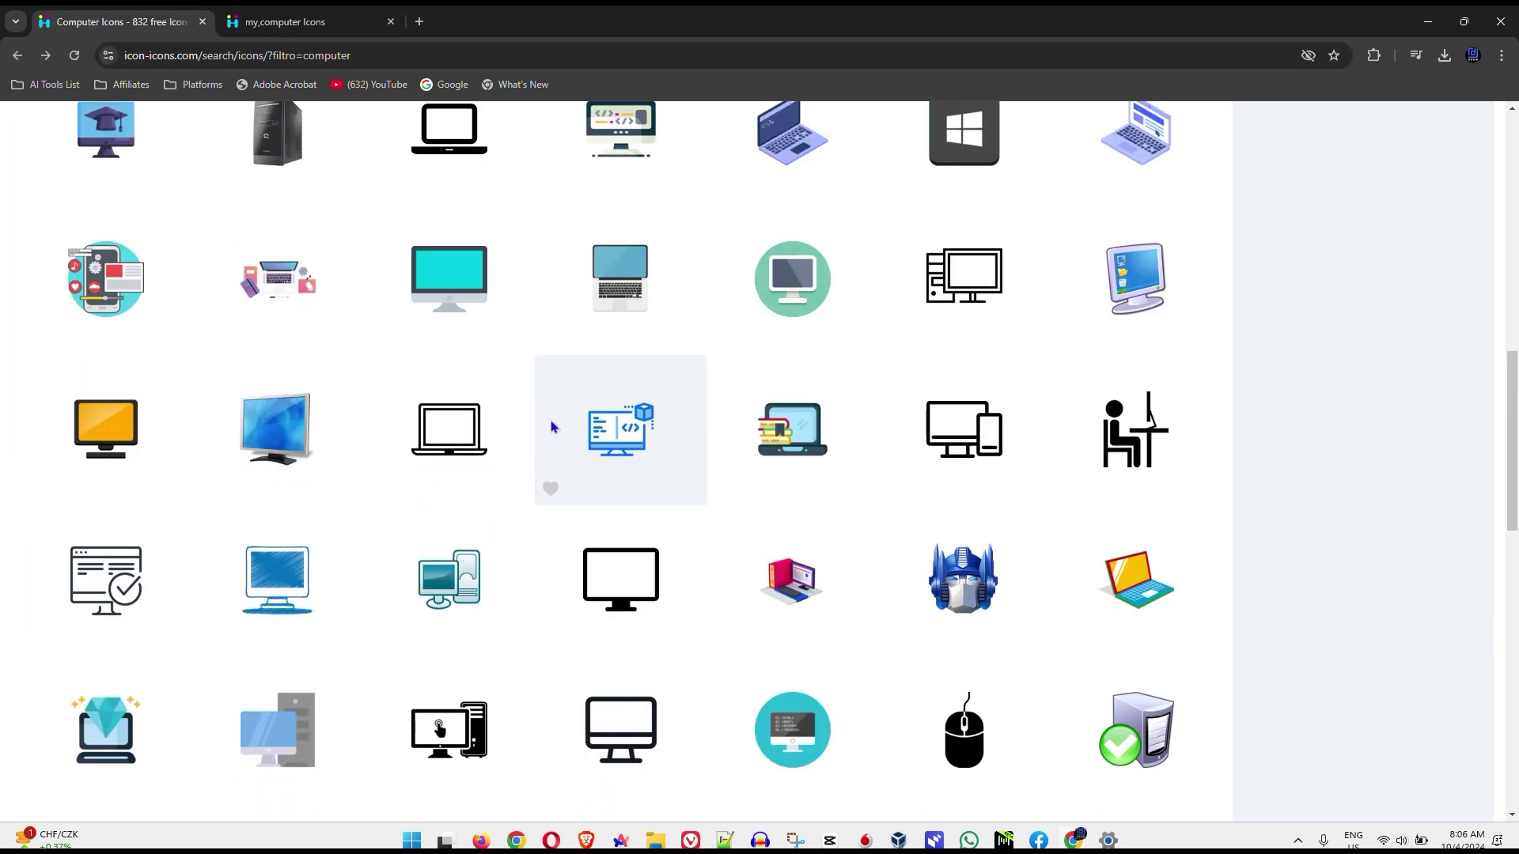
scroll(369, 452, up, 5)
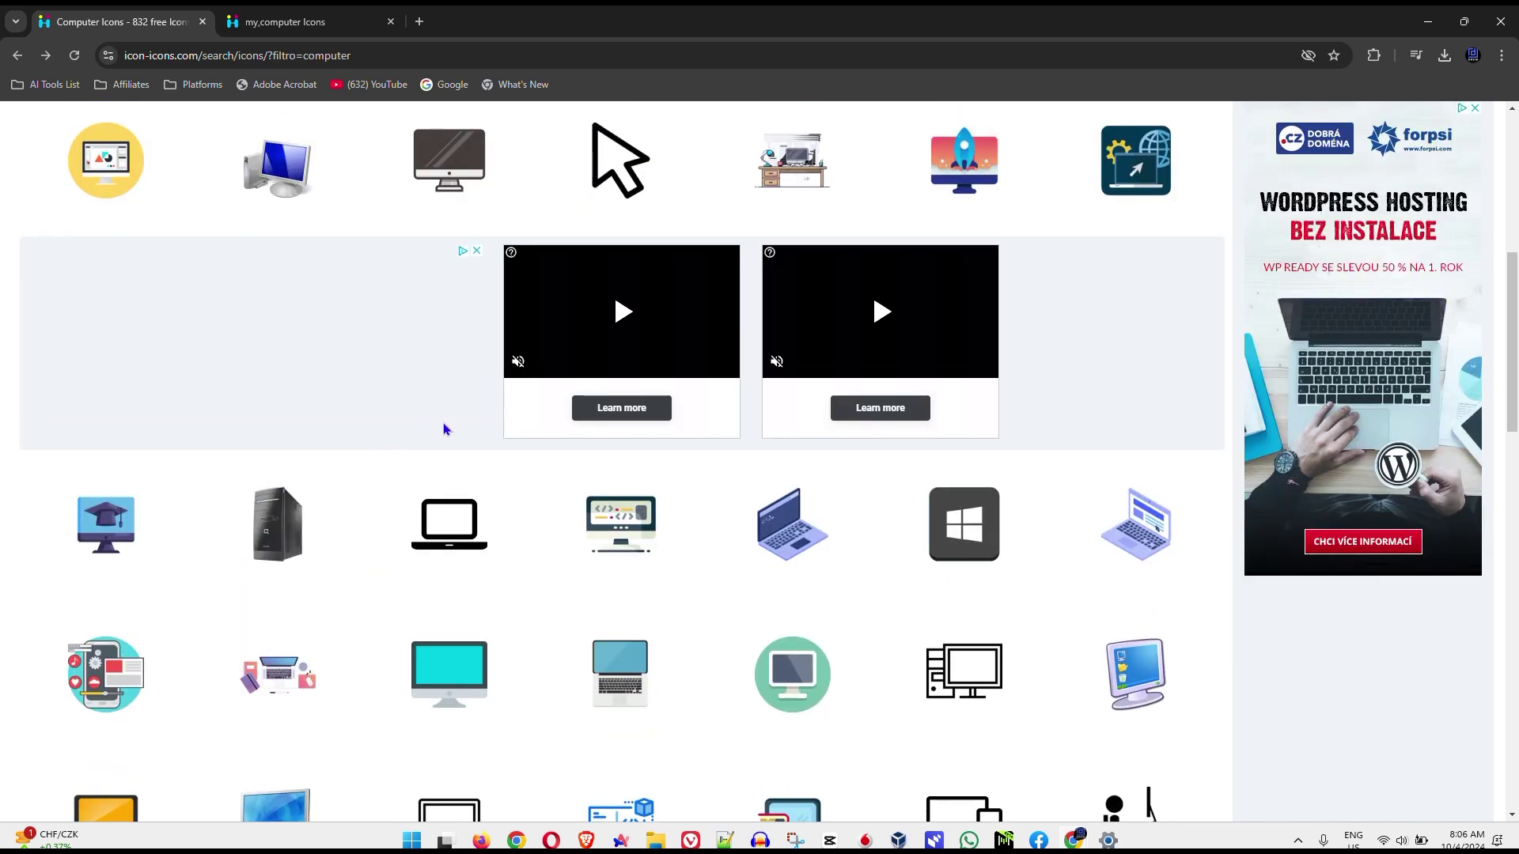
scroll(485, 449, up, 7)
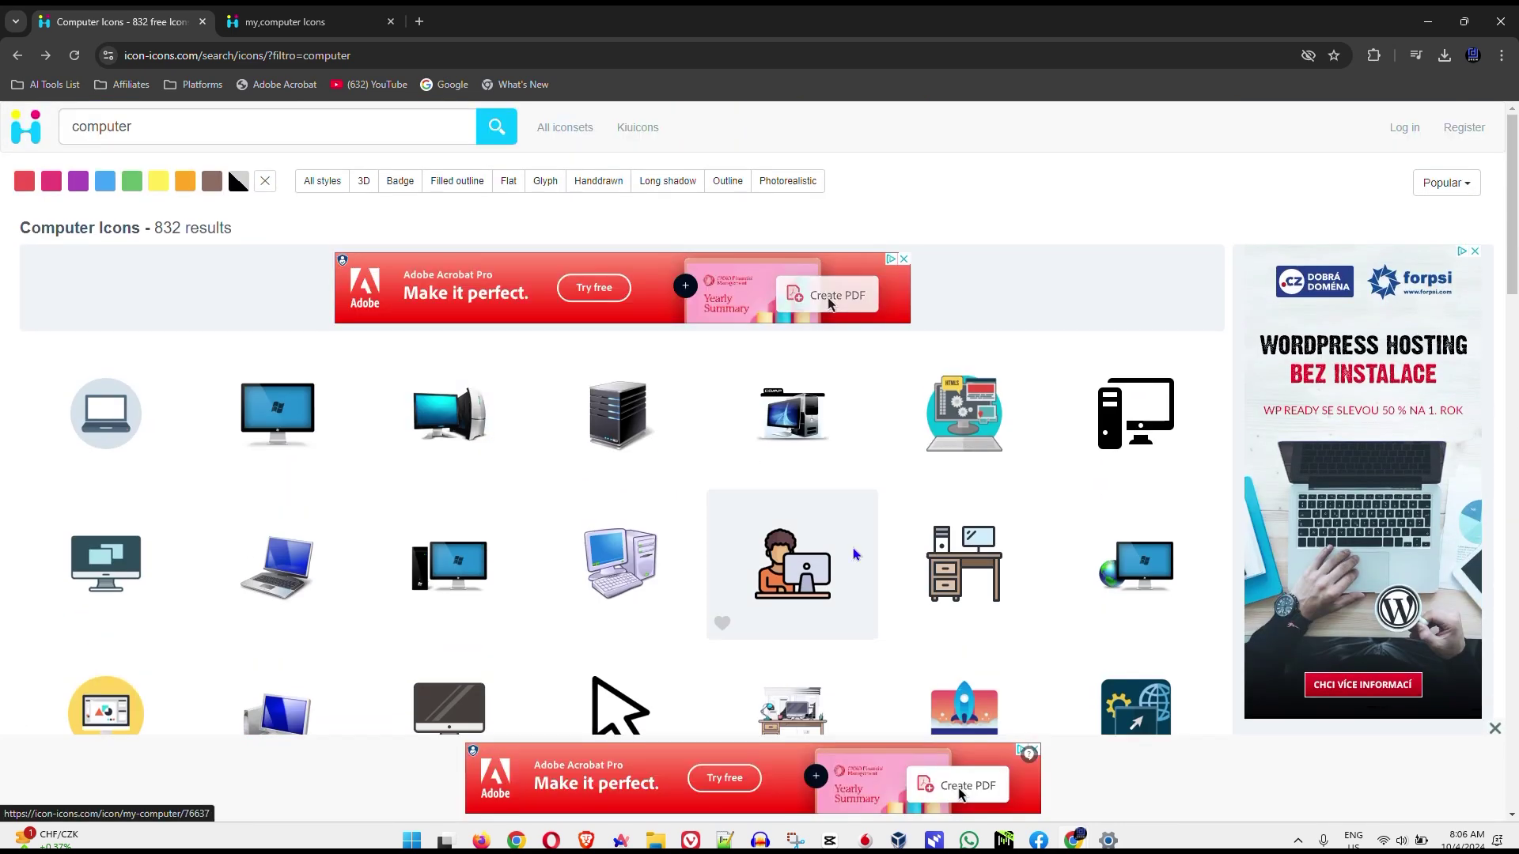